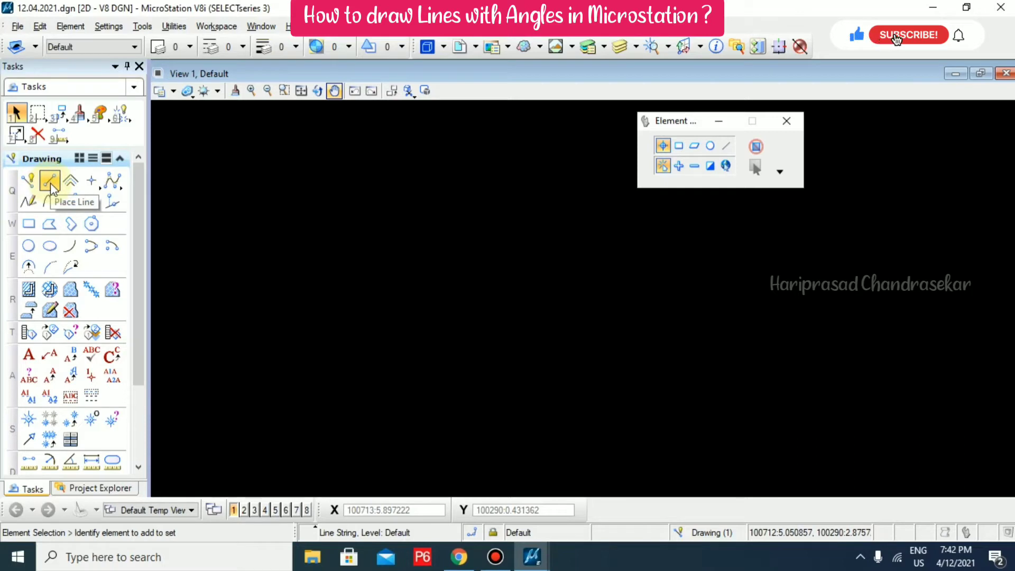
# - Begin a Place Line from a start point on the left of the canvas
pyautogui.click(49, 185)
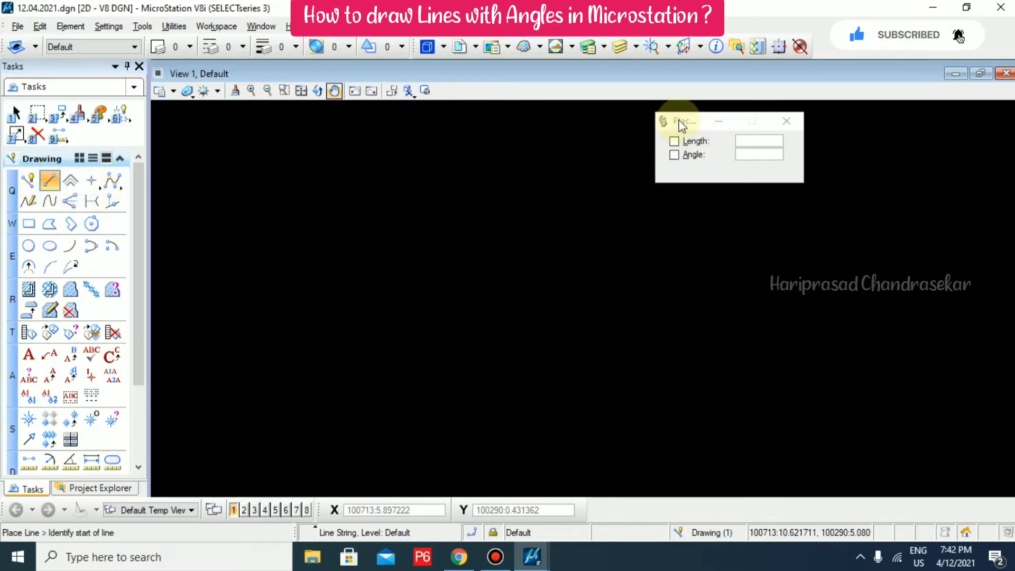
pyautogui.moveTo(680, 120); pyautogui.dragTo(607, 137)
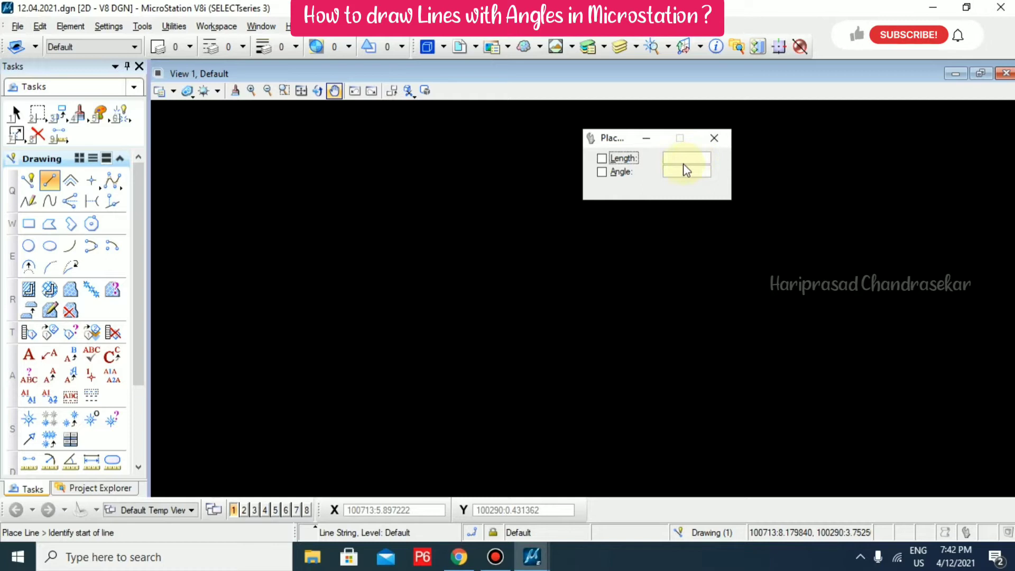
pyautogui.click(314, 346)
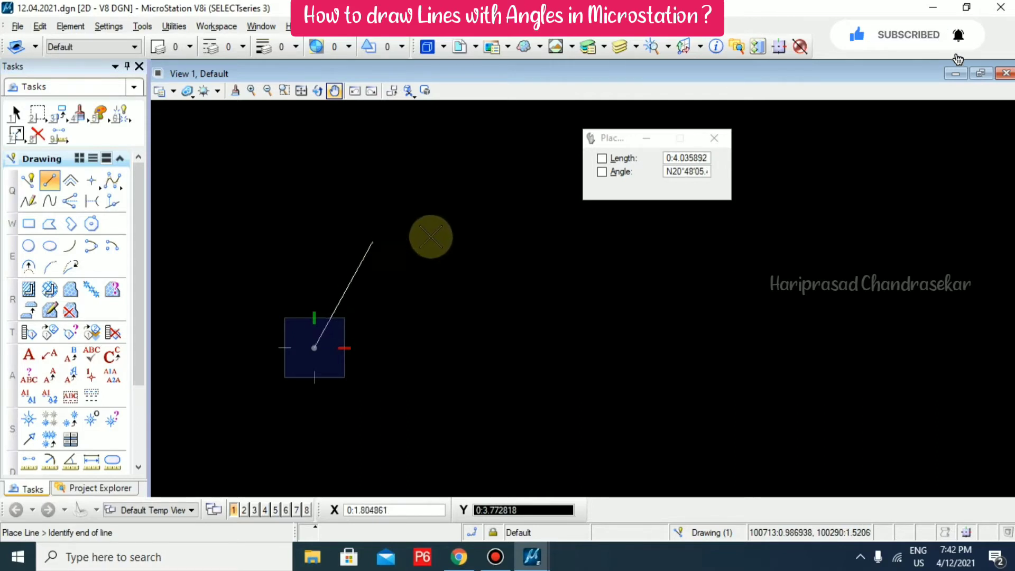
# - From a new start point, lock the line at length 40 and angle 90 (N00°00'00")
pyautogui.click(602, 160)
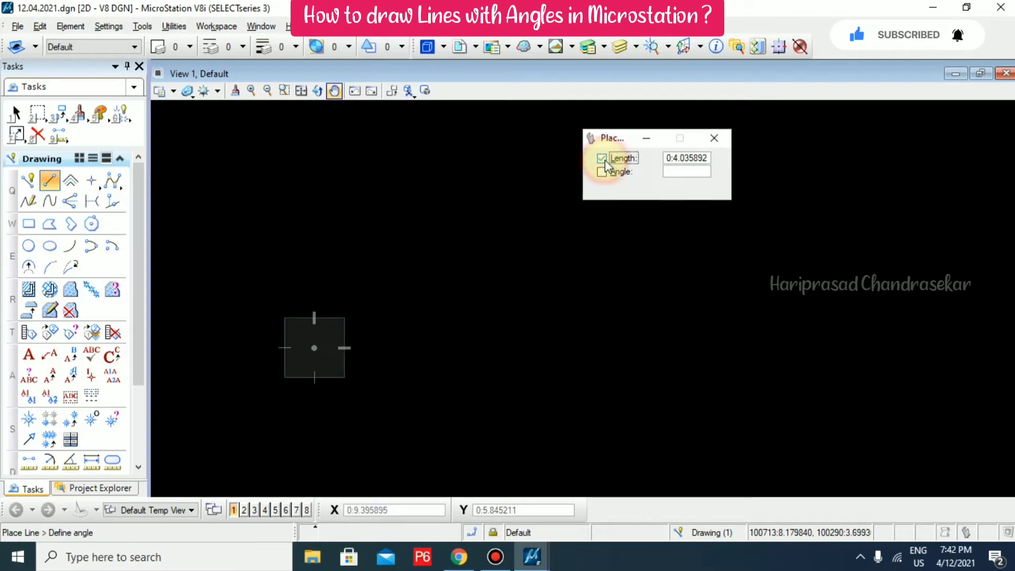
pyautogui.doubleClick(699, 158)
pyautogui.write('40:0.00000')
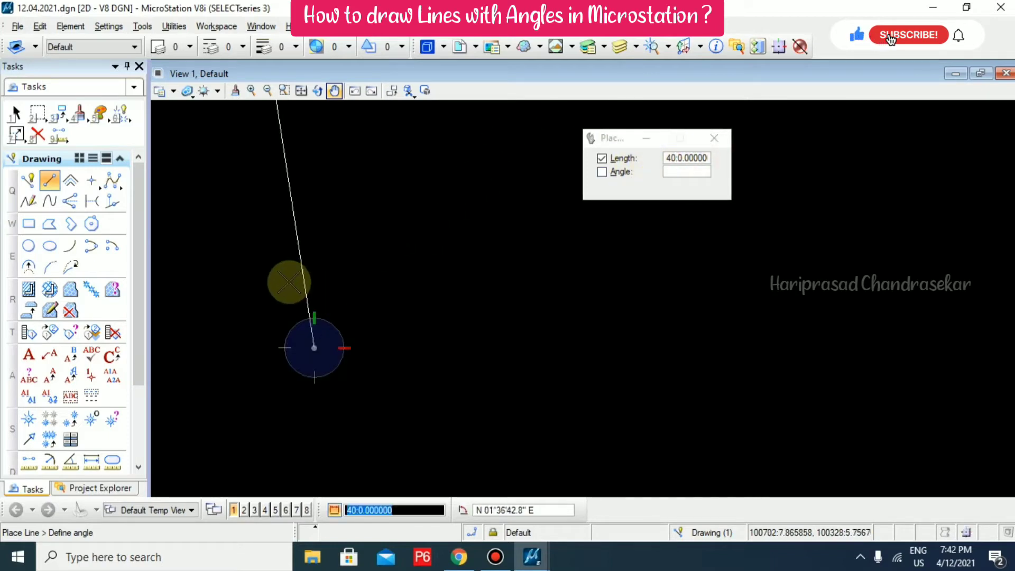
pyautogui.click(360, 295)
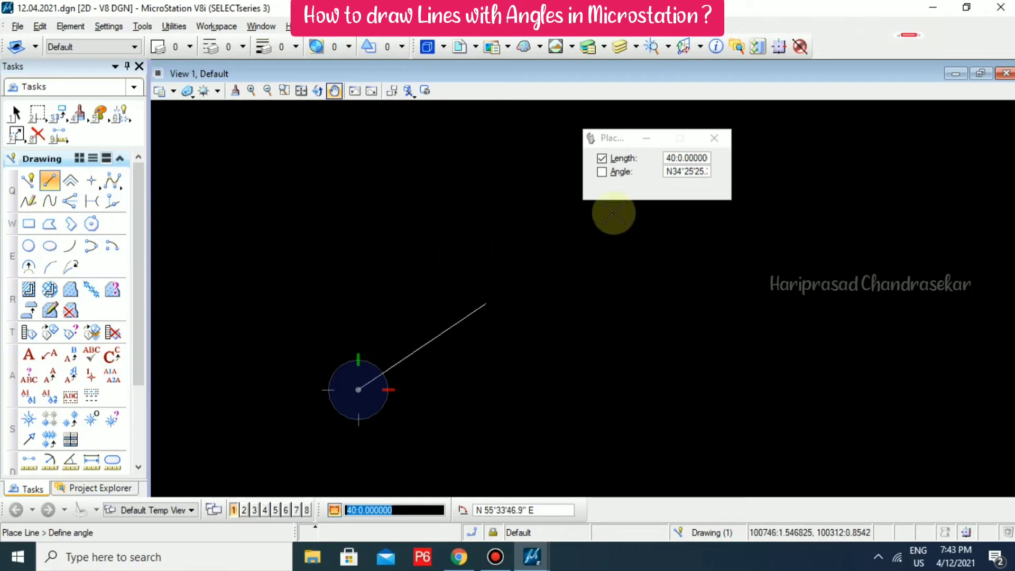
pyautogui.click(602, 173)
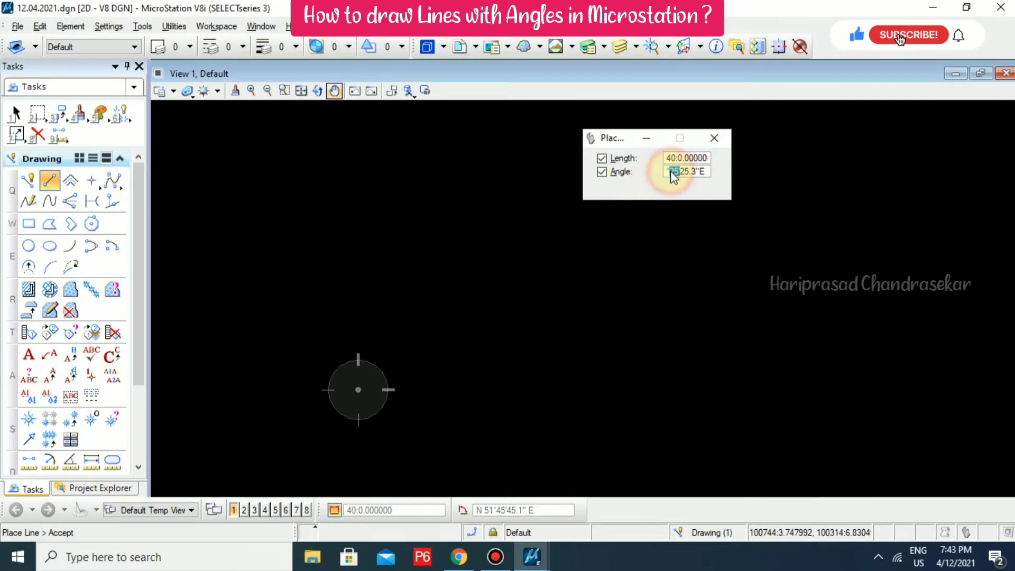
pyautogui.moveTo(707, 170); pyautogui.dragTo(642, 159)
pyautogui.write('9')
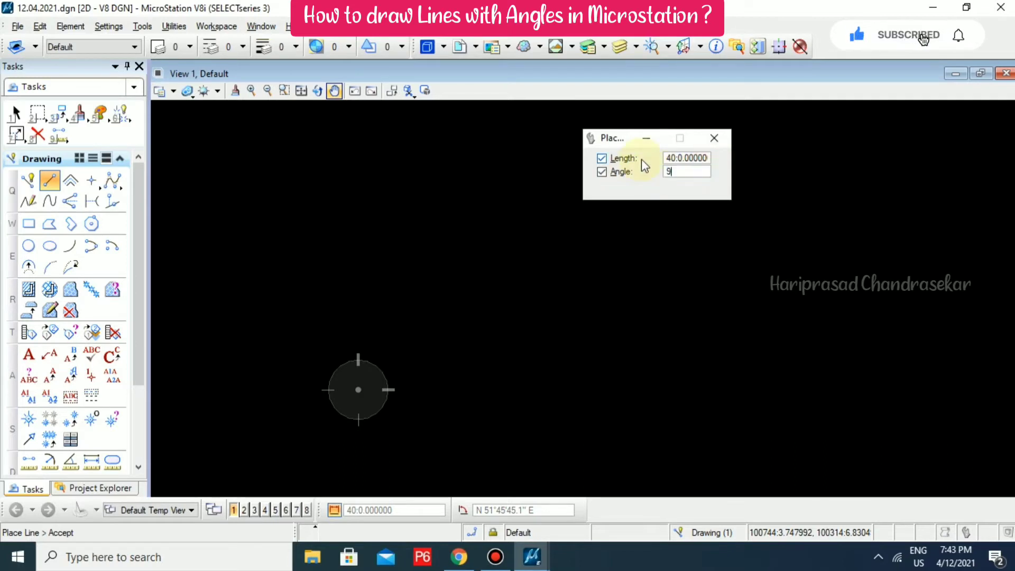
pyautogui.write('0')
pyautogui.press('Return')
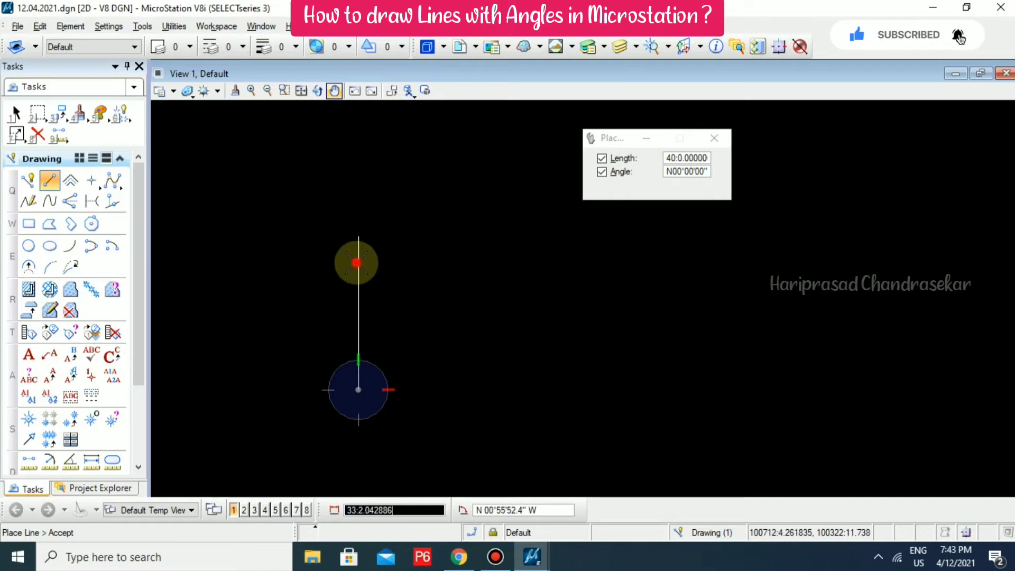
# - Place the 40-unit square's sides, closing at the start corner
pyautogui.click(358, 262)
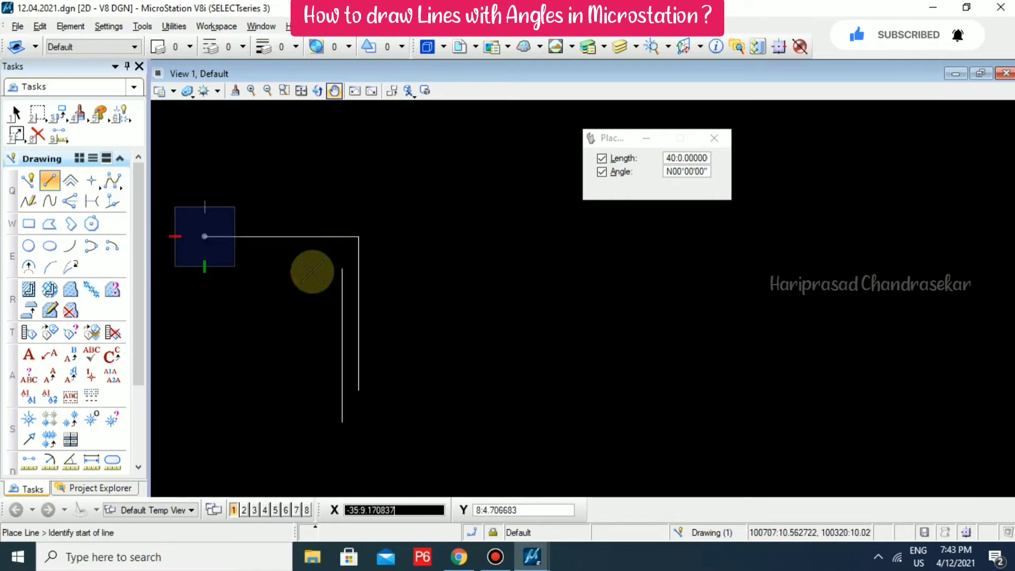
pyautogui.click(205, 237)
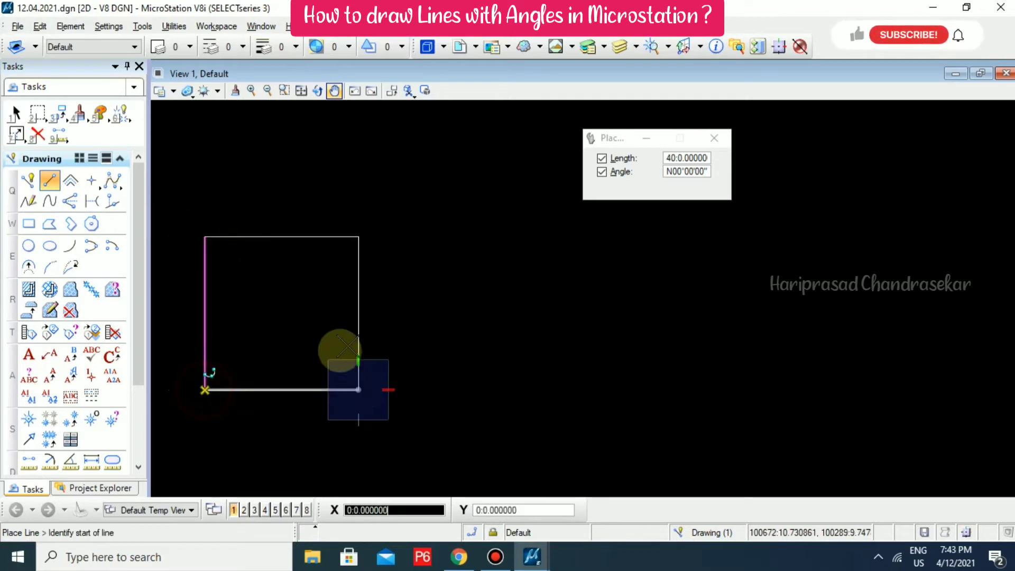
pyautogui.press('Escape')
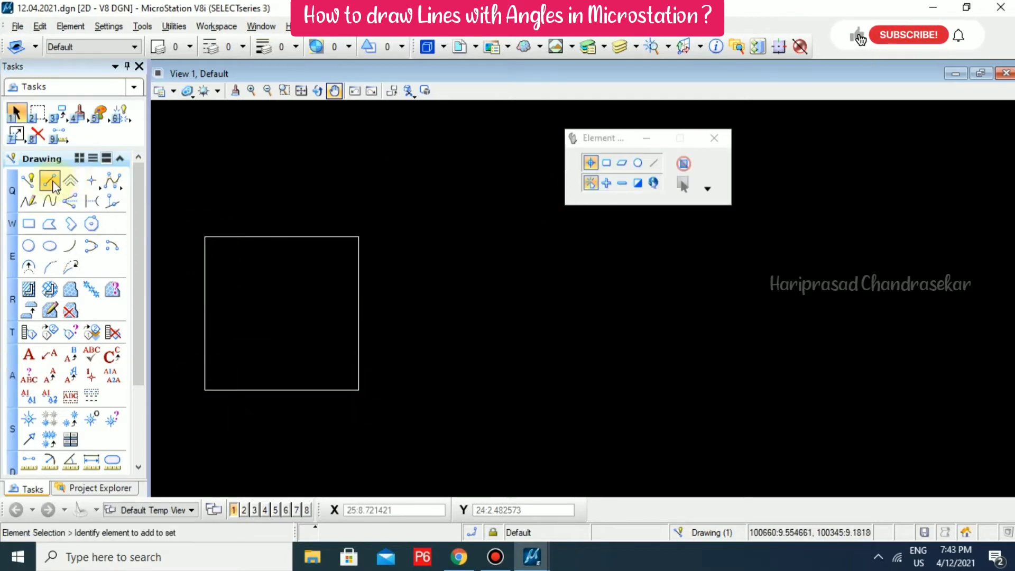
# - Place a 45° line from the square's lower-right corner
pyautogui.click(49, 182)
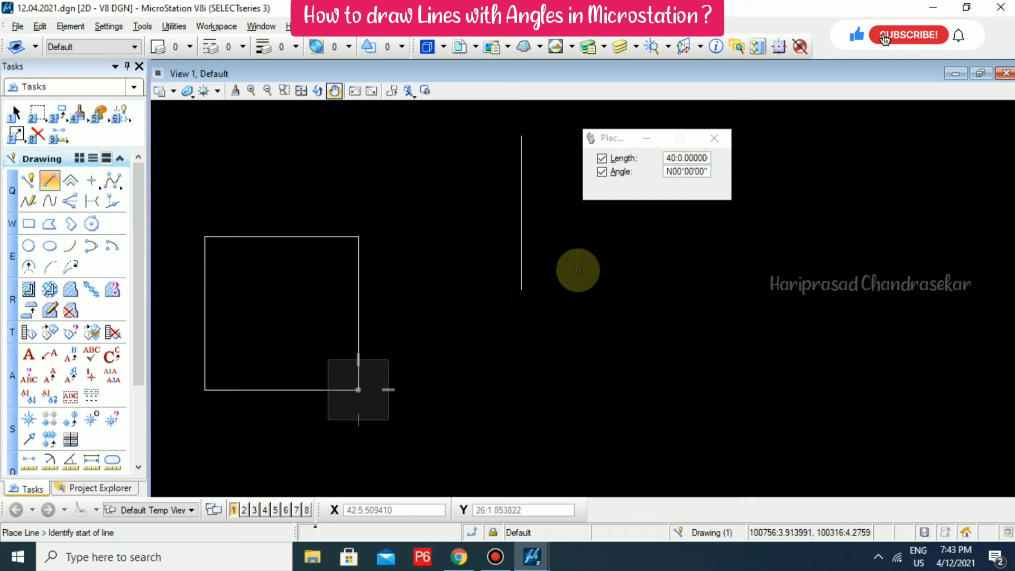
pyautogui.click(670, 172)
pyautogui.write('45')
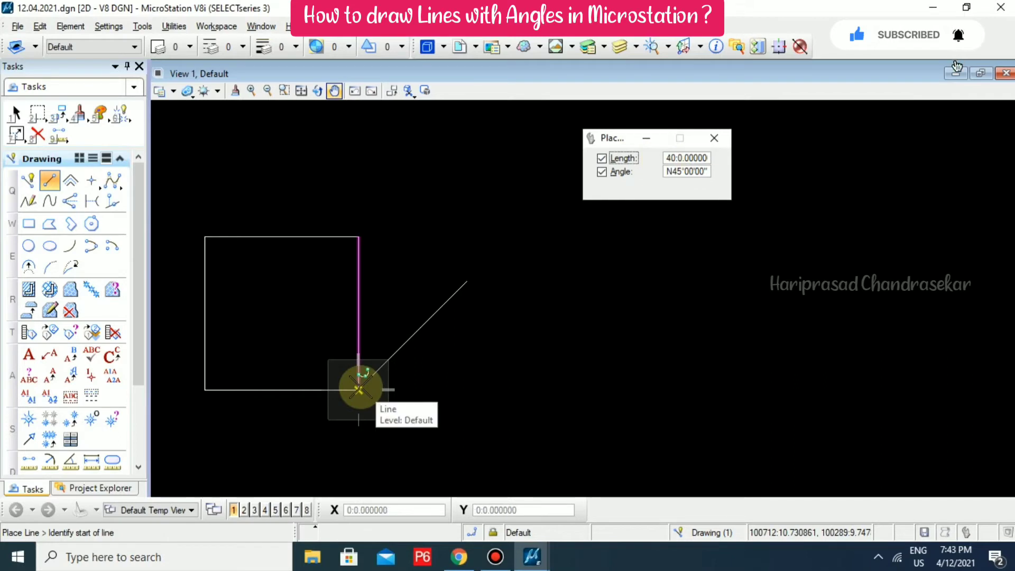
pyautogui.click(359, 389)
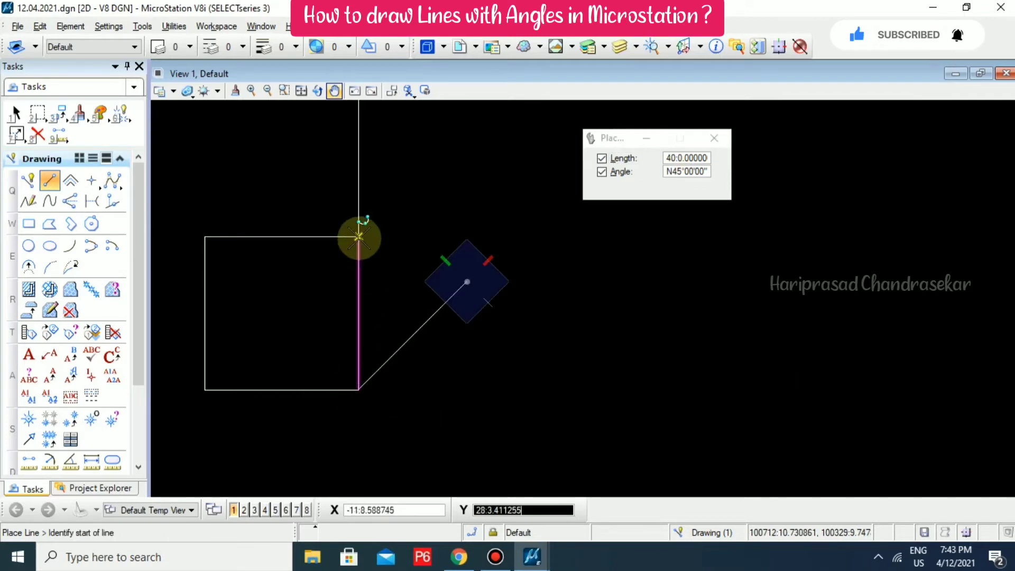
pyautogui.moveTo(434, 227); pyautogui.dragTo(442, 304, button='middle')
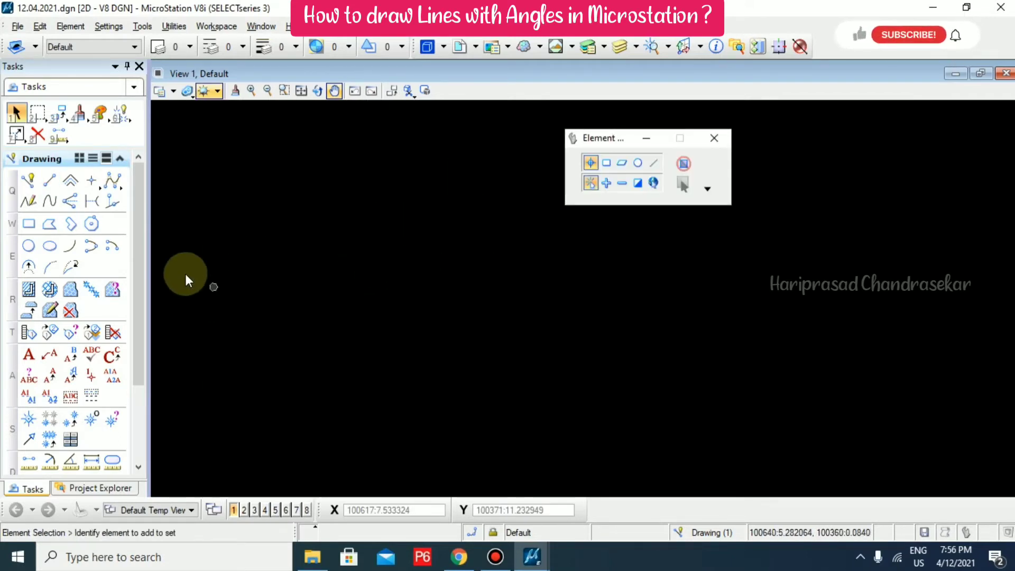
# - Restart Place Line with the angle unlocked and place the outline's start point
pyautogui.click(53, 178)
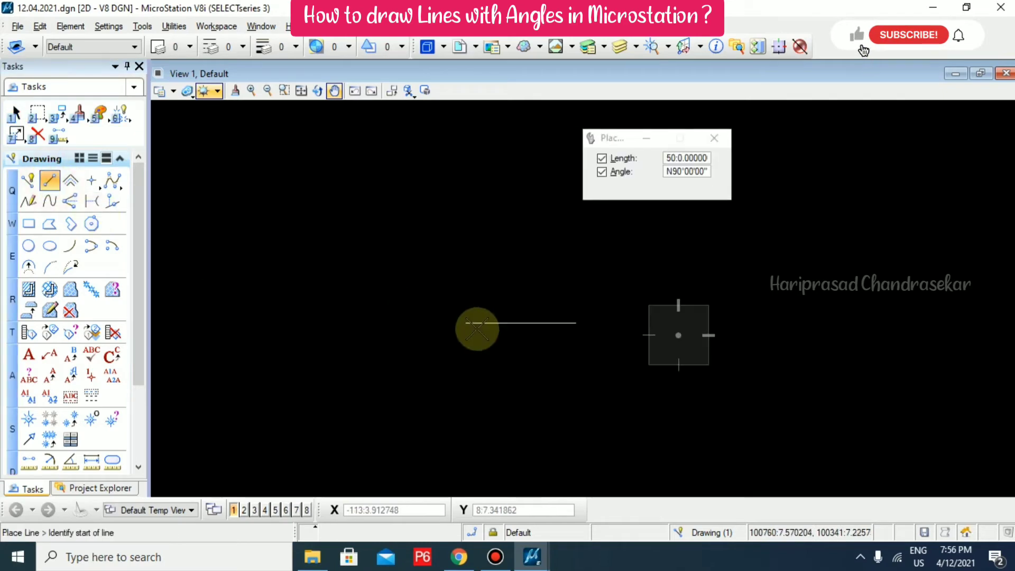
pyautogui.click(603, 171)
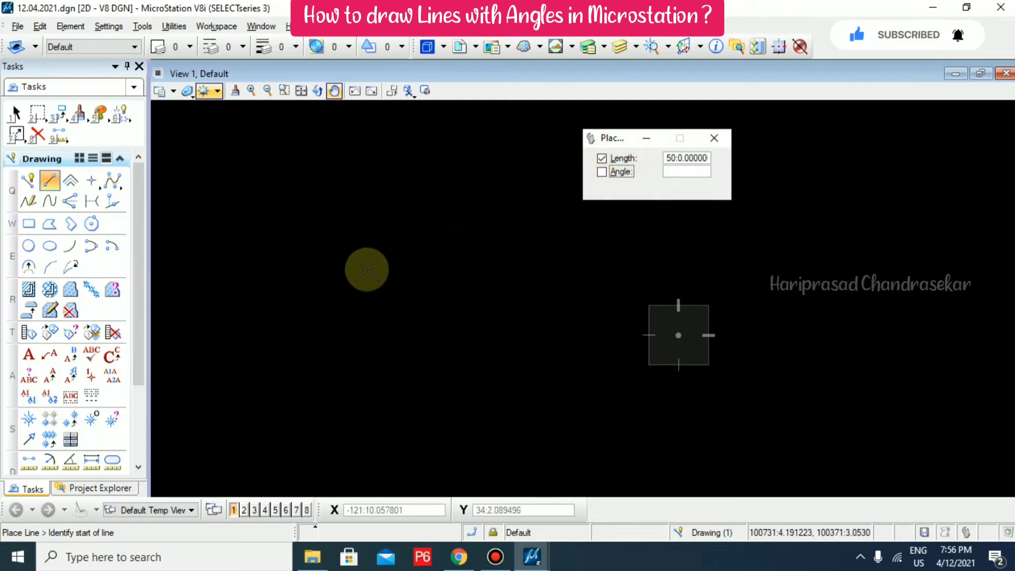
pyautogui.rightClick(363, 271)
pyautogui.click(49, 181)
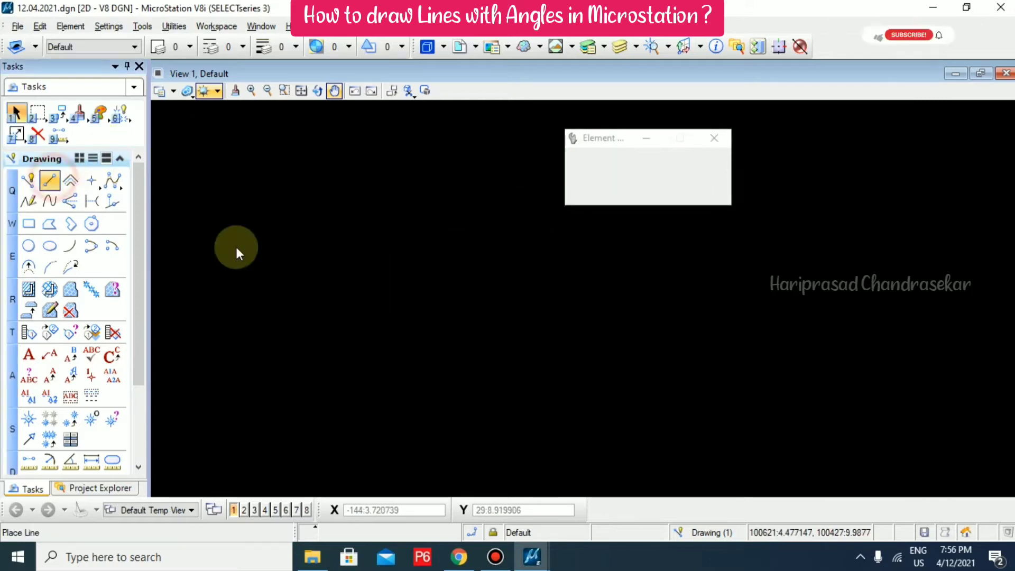
pyautogui.click(414, 348)
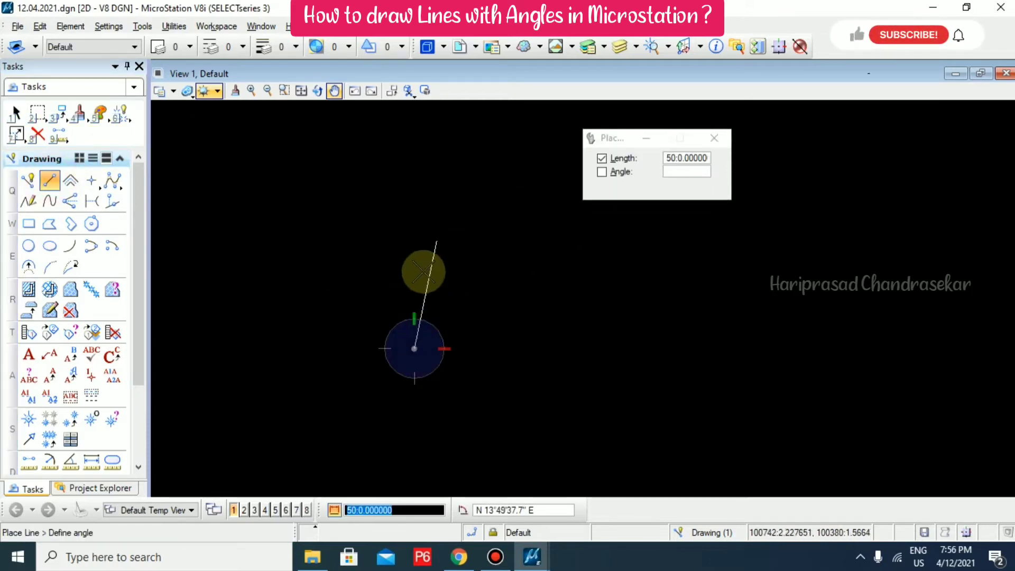
# - Draw 50-unit up, right, down and left steps, finishing with a 45° diagonal
pyautogui.click(414, 239)
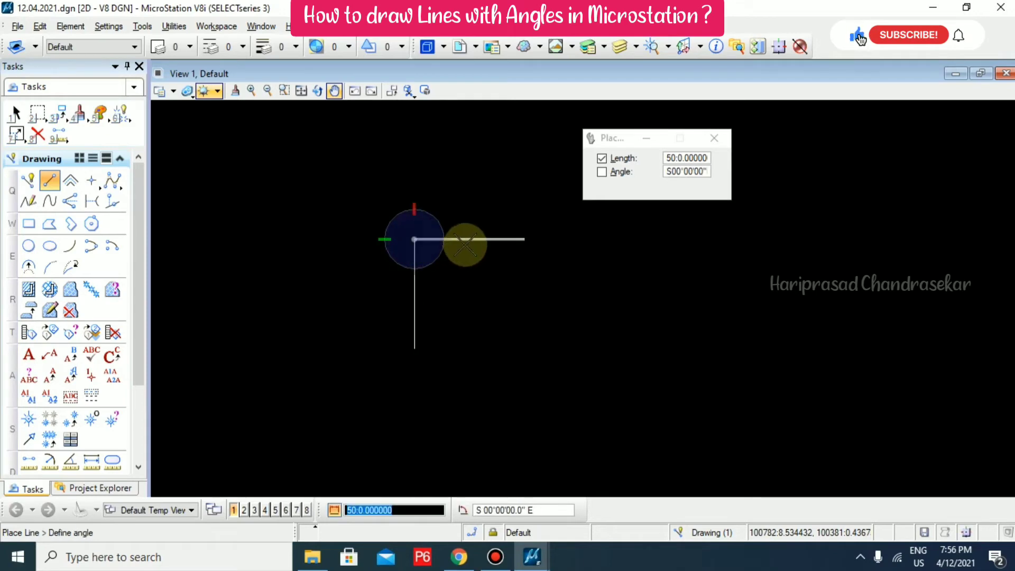
pyautogui.click(471, 241)
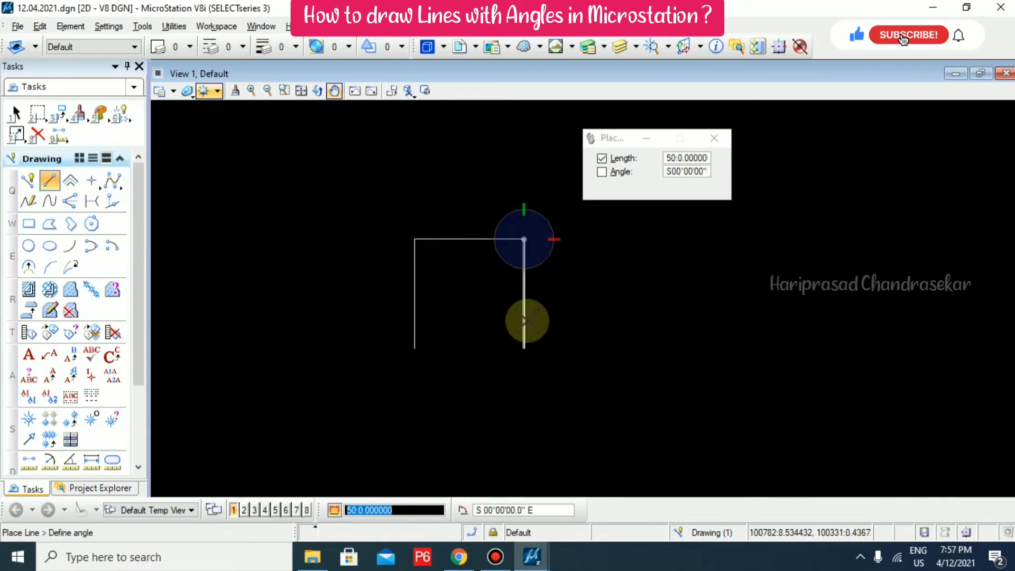
pyautogui.click(526, 323)
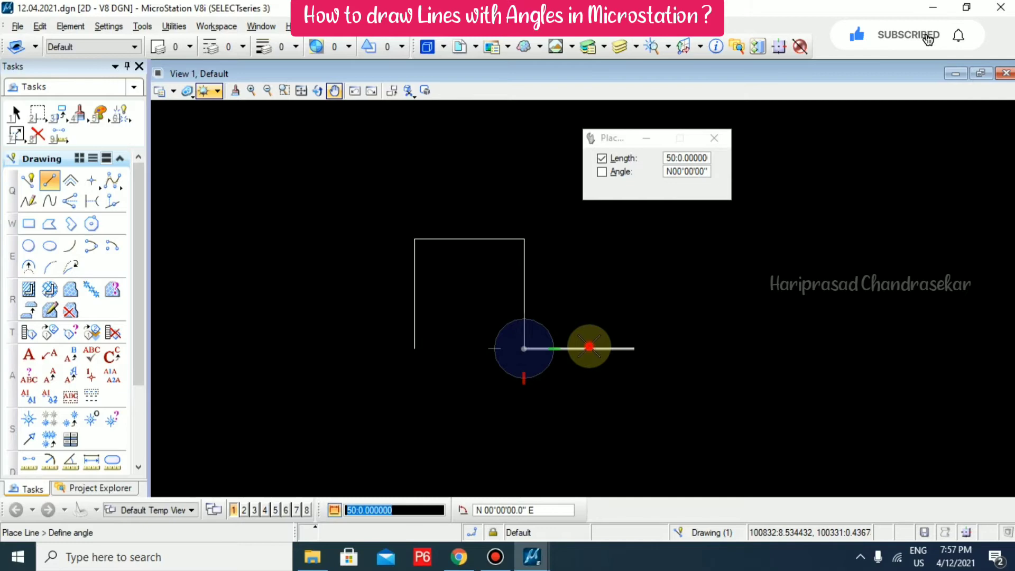
pyautogui.click(627, 353)
pyautogui.click(639, 423)
pyautogui.moveTo(657, 420)
pyautogui.mouseDown(button='middle')
pyautogui.moveTo(619, 321)
pyautogui.moveTo(623, 353)
pyautogui.mouseUp(button='middle')
pyautogui.click(624, 353)
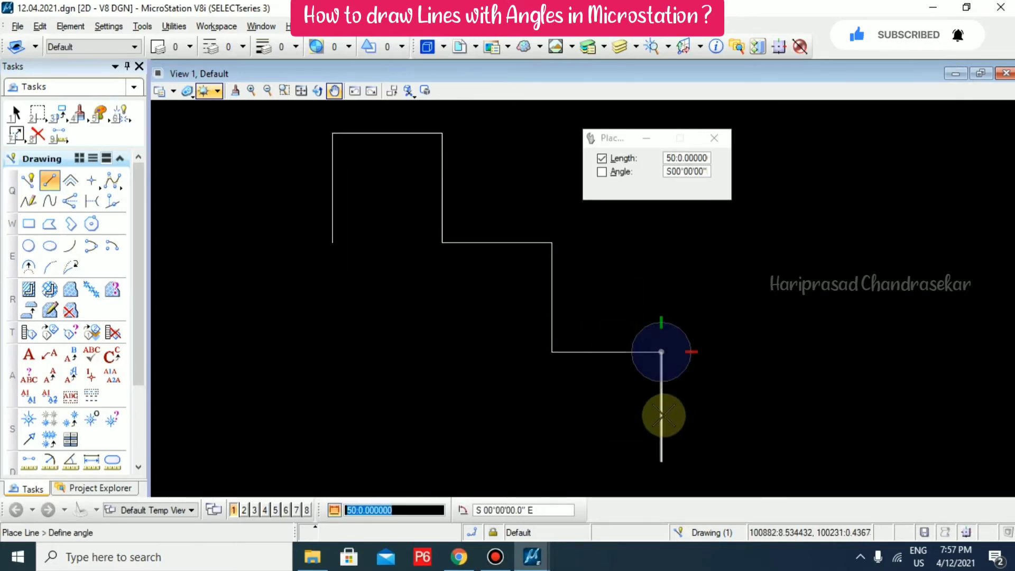
pyautogui.click(661, 415)
pyautogui.click(516, 459)
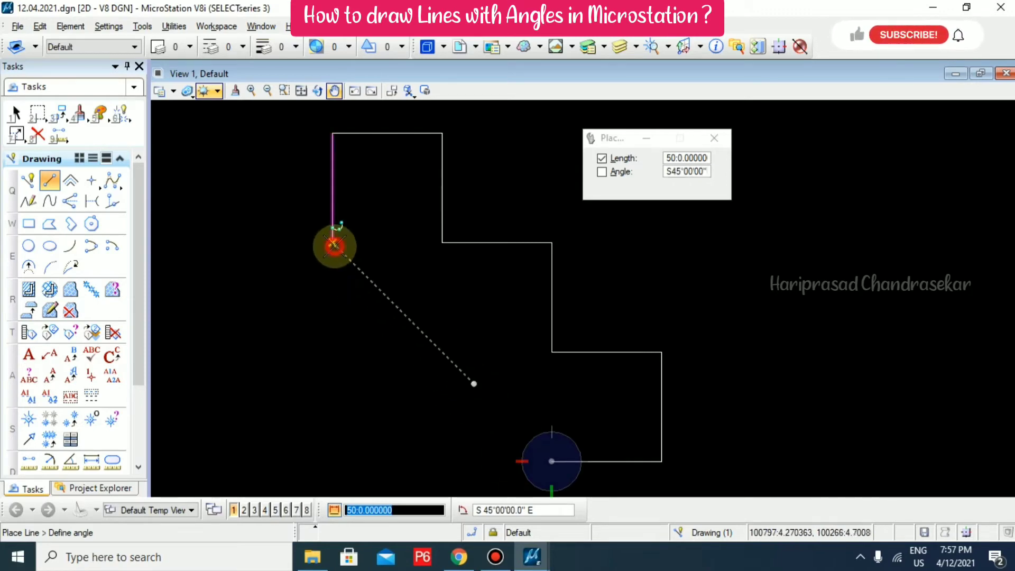
pyautogui.click(333, 246)
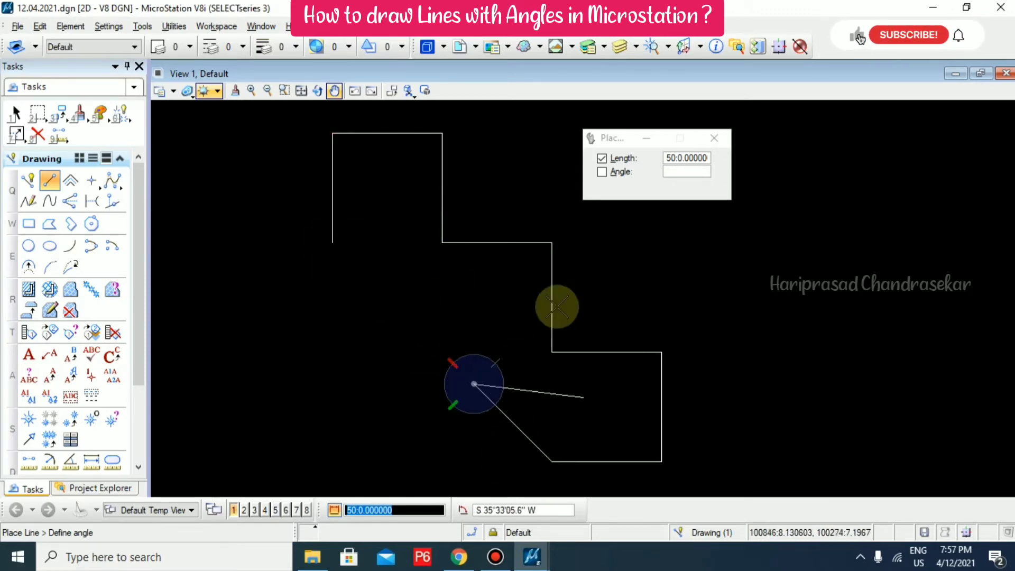
# - Unlock the line length and end the diagonal at the outline's left corner
pyautogui.click(603, 159)
pyautogui.click(603, 159)
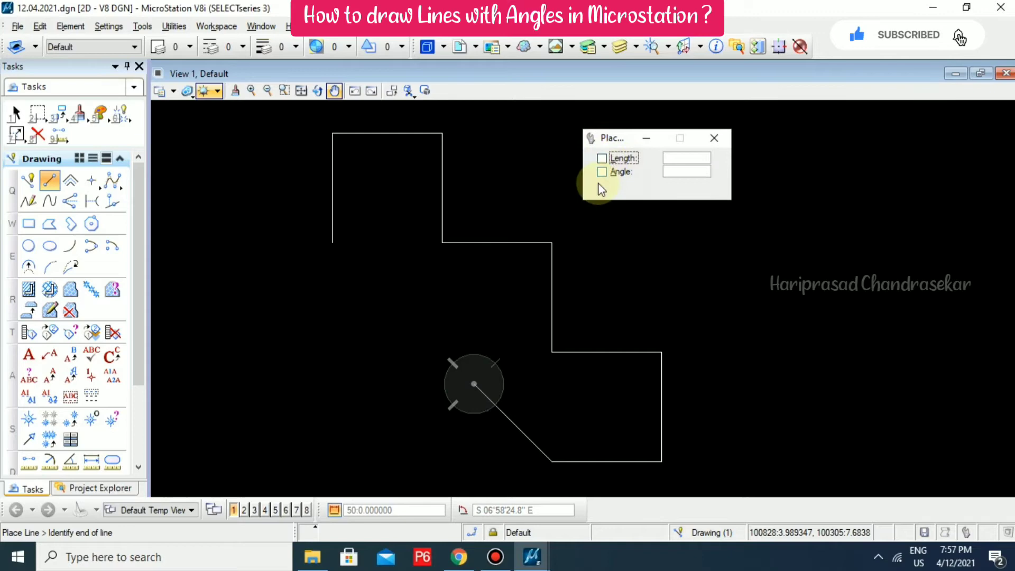
pyautogui.click(333, 242)
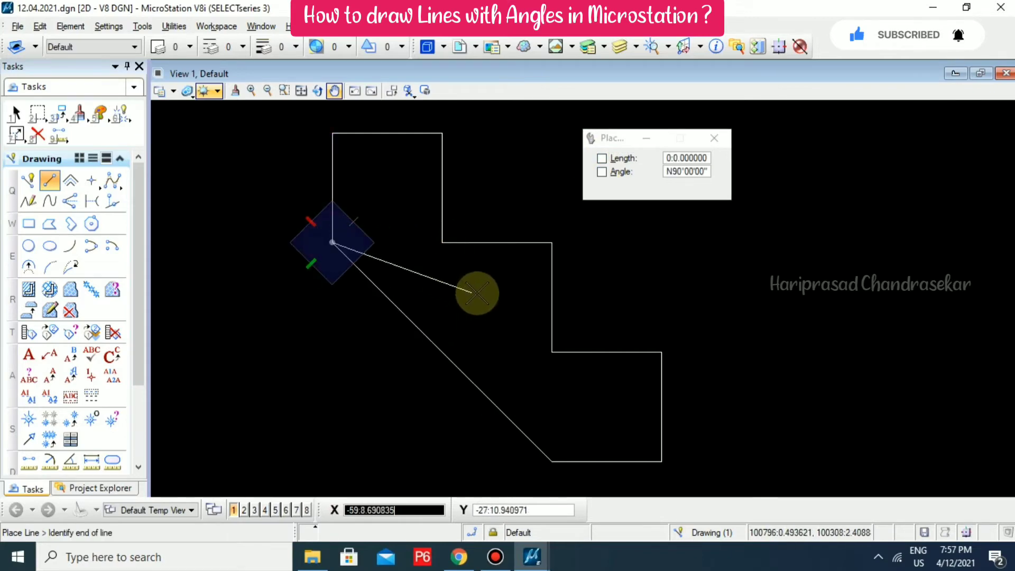
pyautogui.rightClick(472, 206)
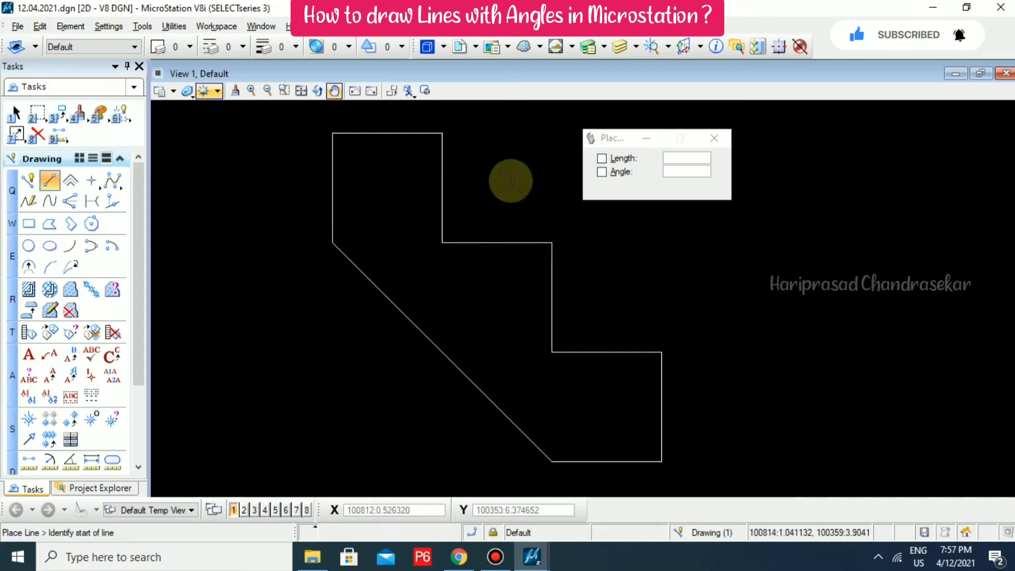
# - Select and delete both diagonal segments
pyautogui.press('Escape')
pyautogui.click(456, 360)
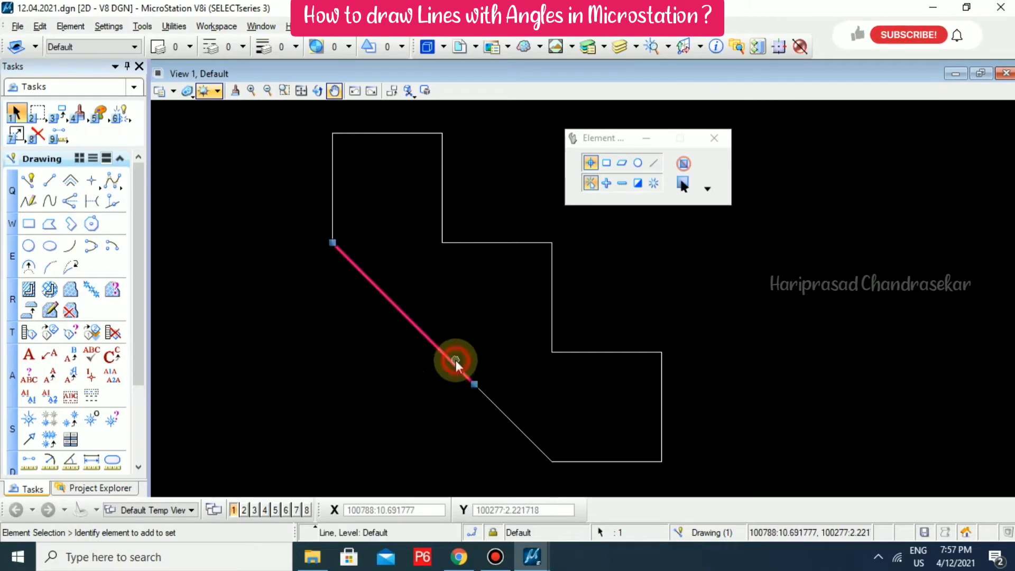
pyautogui.click(486, 401)
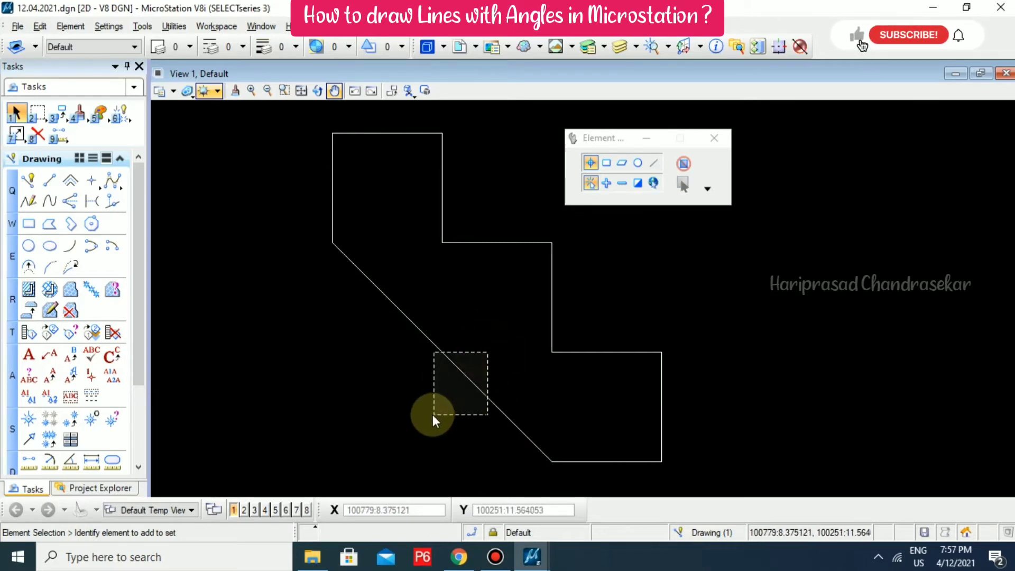
pyautogui.moveTo(488, 355); pyautogui.dragTo(432, 415)
pyautogui.press('Delete')
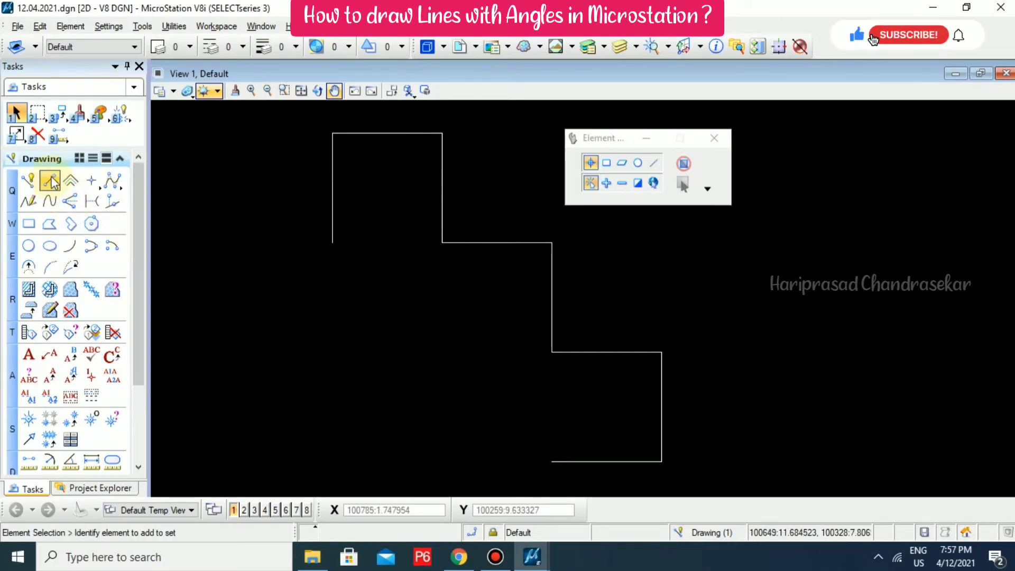
# - Draw one line from the outline's bottom corner to its left corner, then zoom out
pyautogui.click(50, 180)
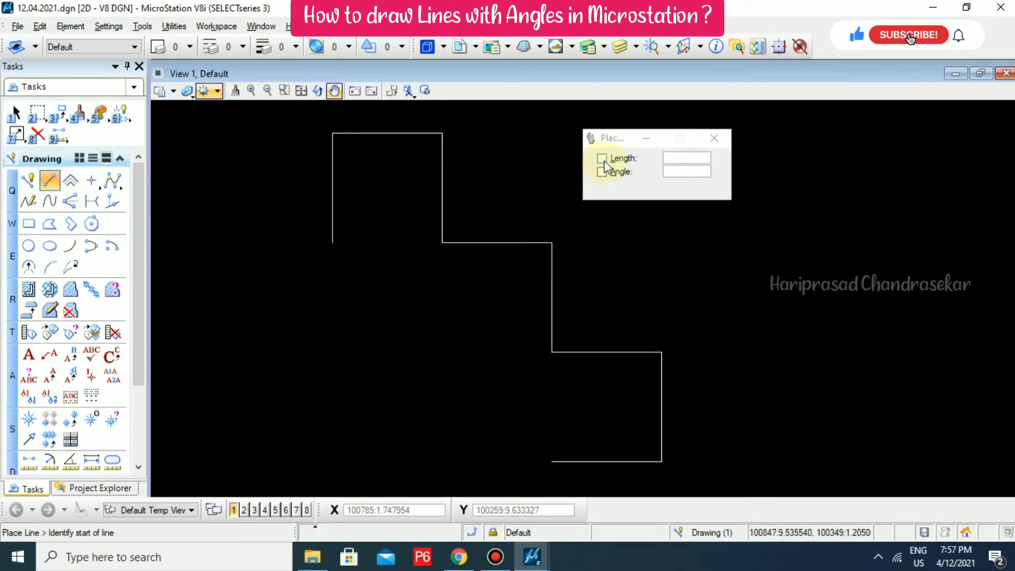
pyautogui.click(551, 461)
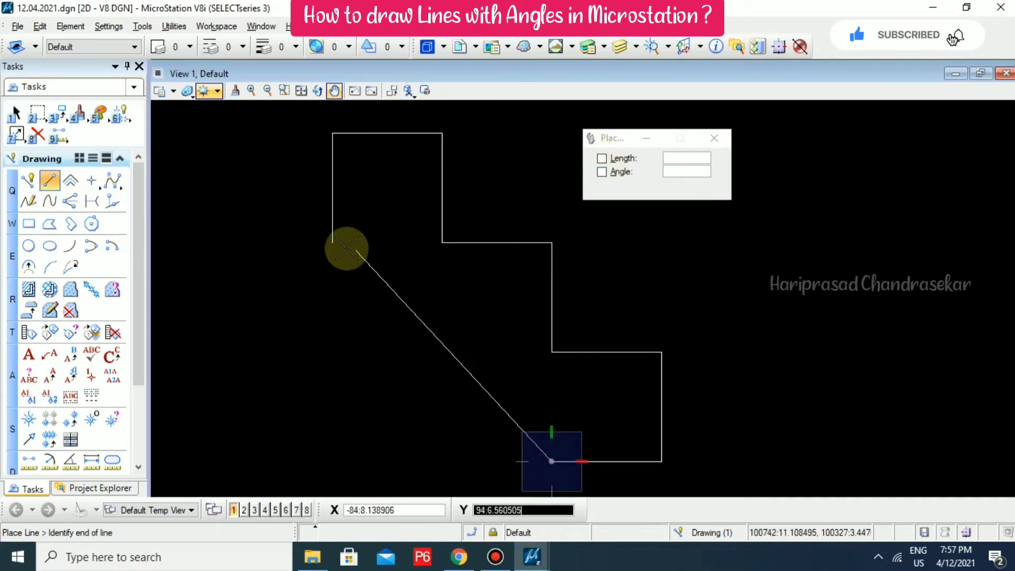
pyautogui.click(332, 243)
pyautogui.rightClick(405, 191)
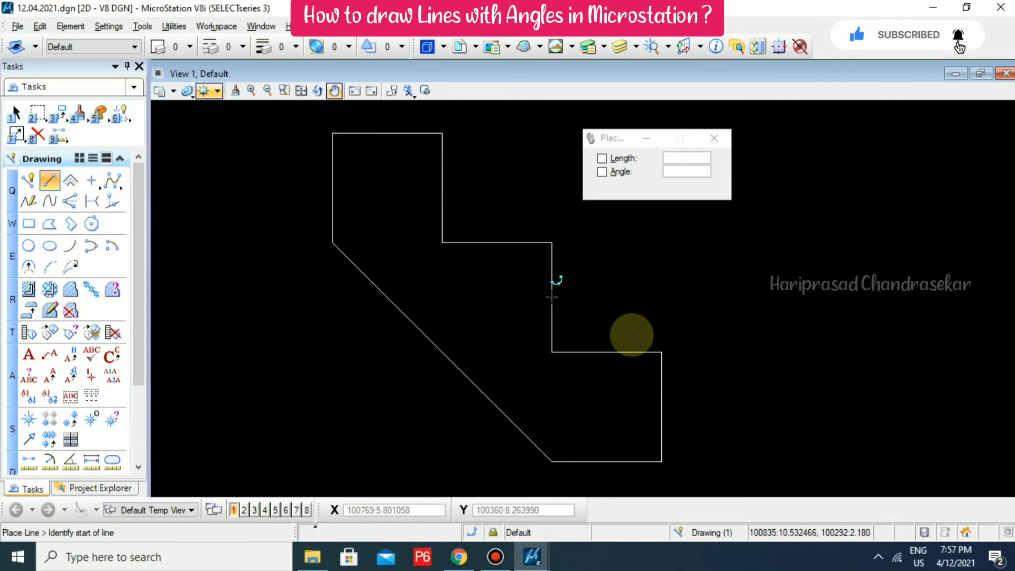
pyautogui.moveTo(632, 334); pyautogui.dragTo(494, 294, button='middle')
pyautogui.scroll(-2, 494, 294)
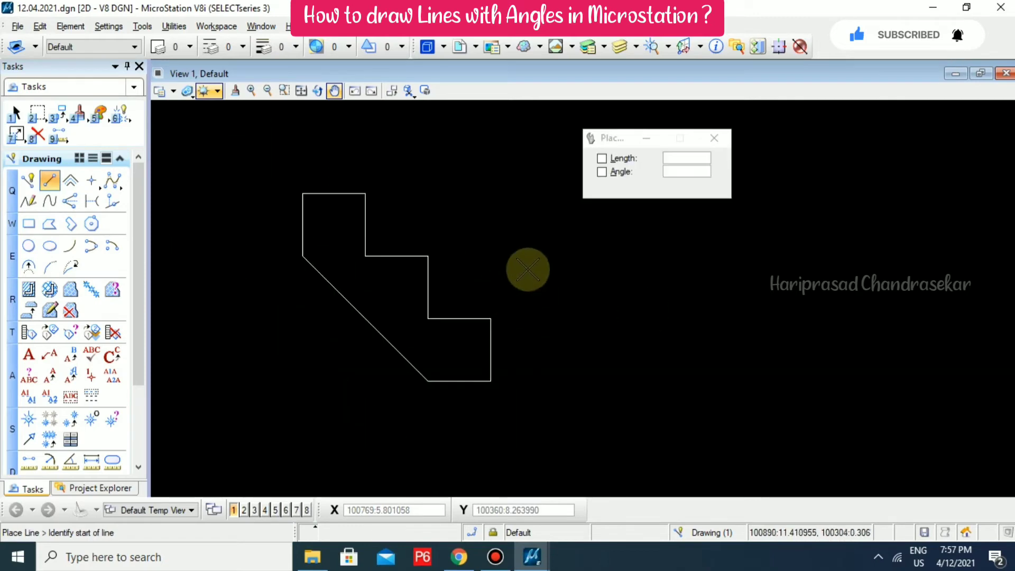
# - Lock the angle at N90°, start a line in empty space, and lock length 20
pyautogui.click(605, 174)
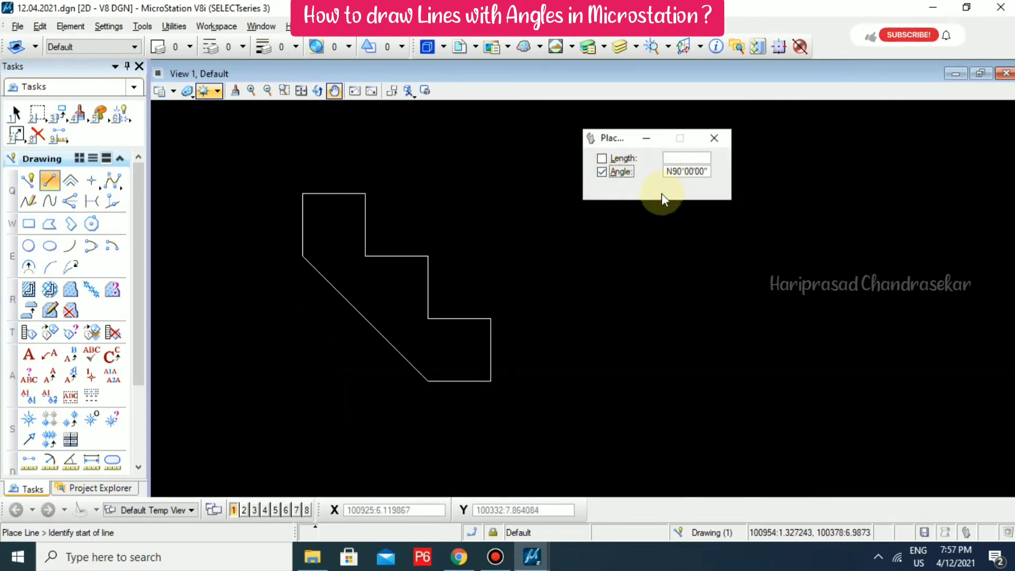
pyautogui.moveTo(640, 314); pyautogui.dragTo(557, 342, button='middle')
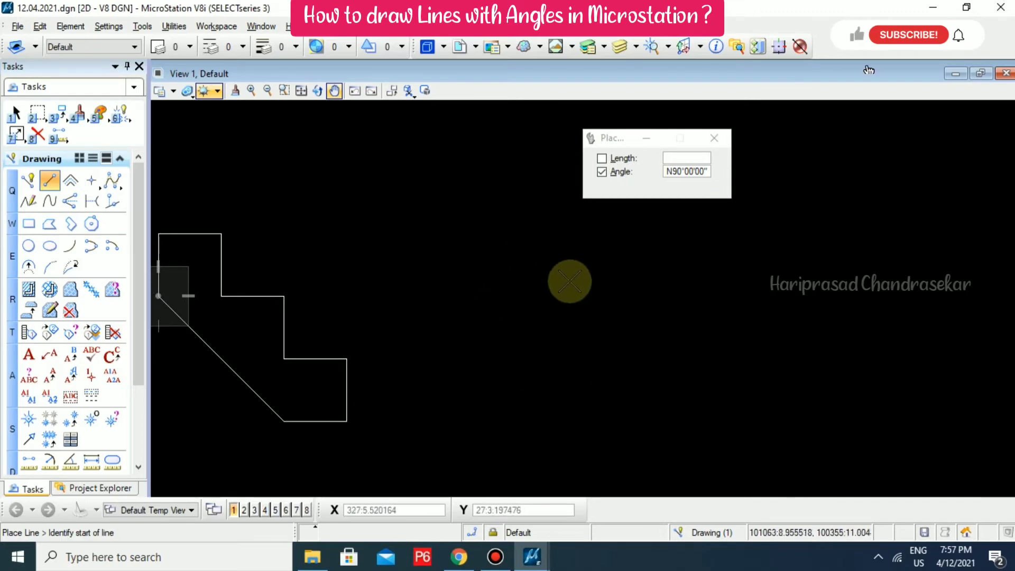
pyautogui.click(560, 339)
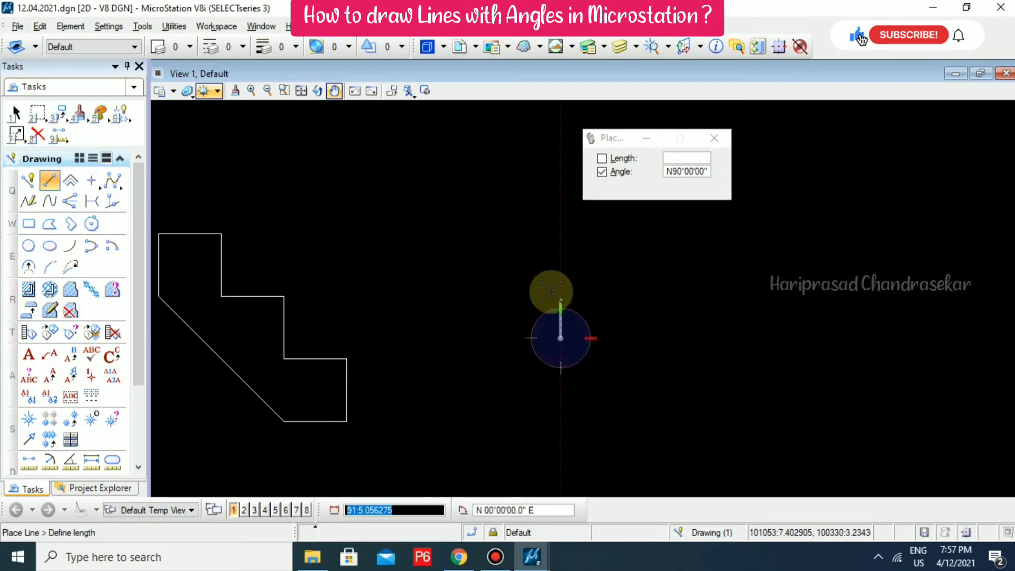
pyautogui.scroll(3, 595, 342)
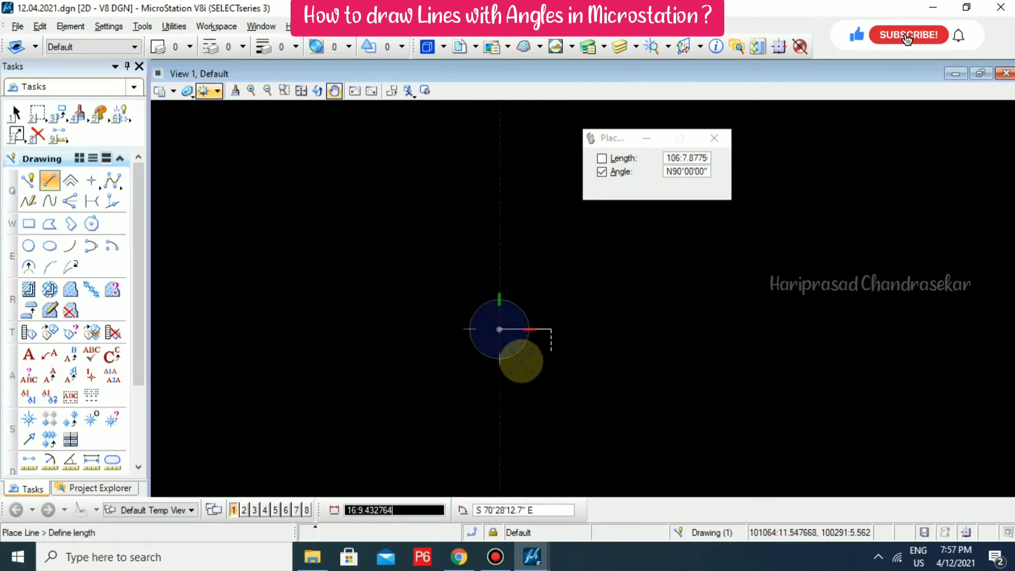
pyautogui.click(603, 160)
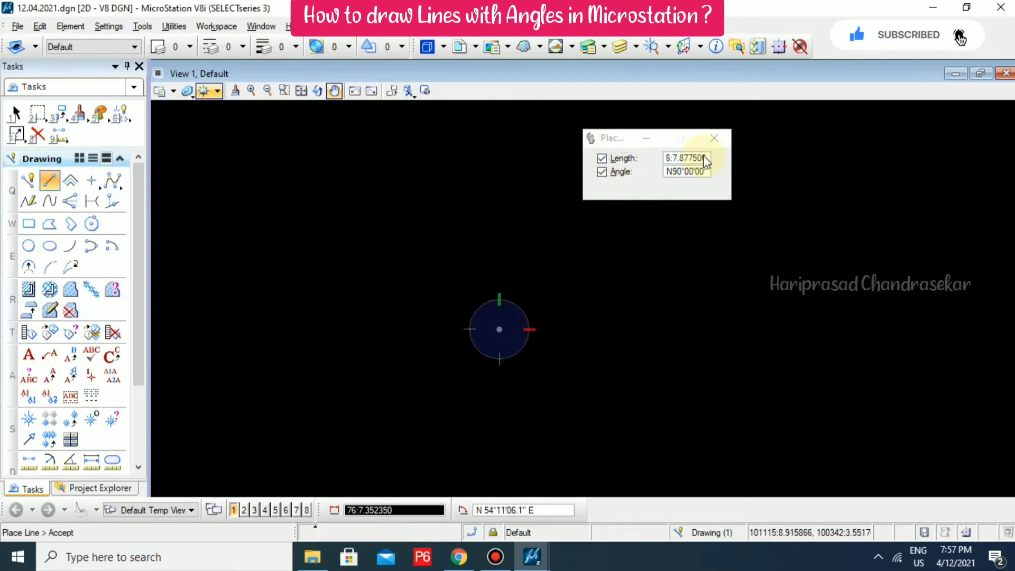
pyautogui.moveTo(673, 159); pyautogui.dragTo(709, 161)
pyautogui.write('20:0.00000')
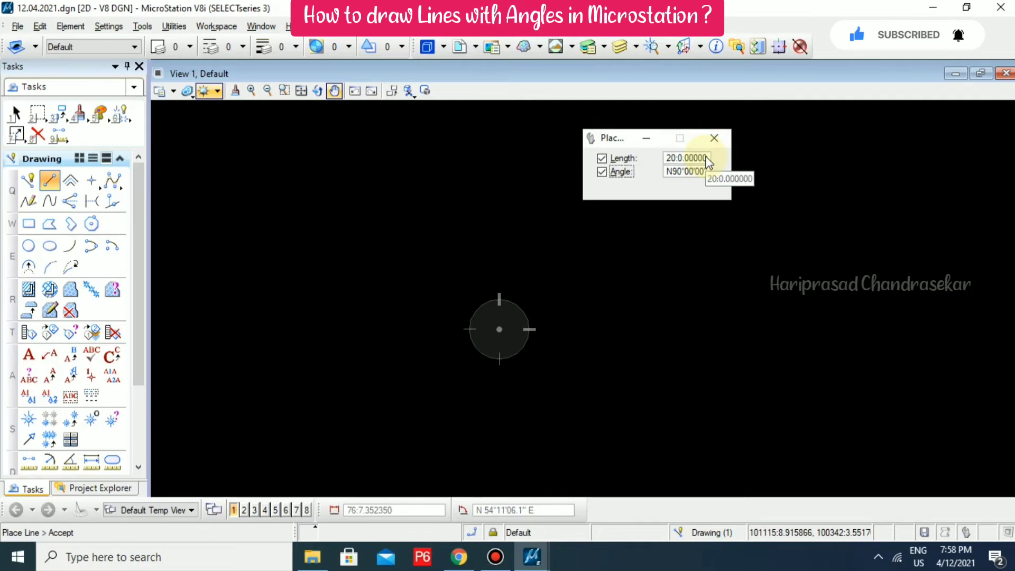
# - Place the 20-unit horizontal line and lock the angle at 45°
pyautogui.click(582, 331)
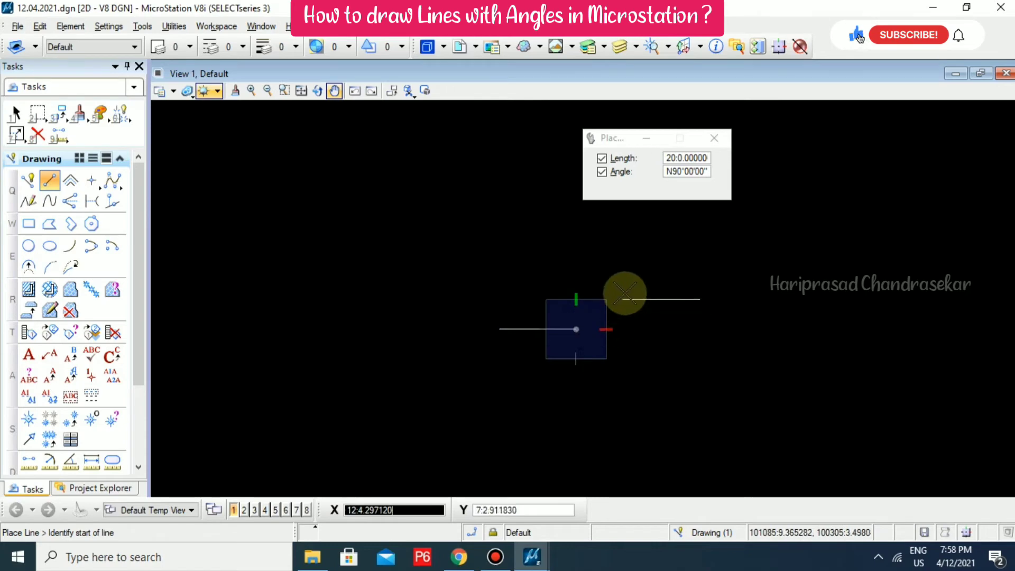
pyautogui.click(605, 173)
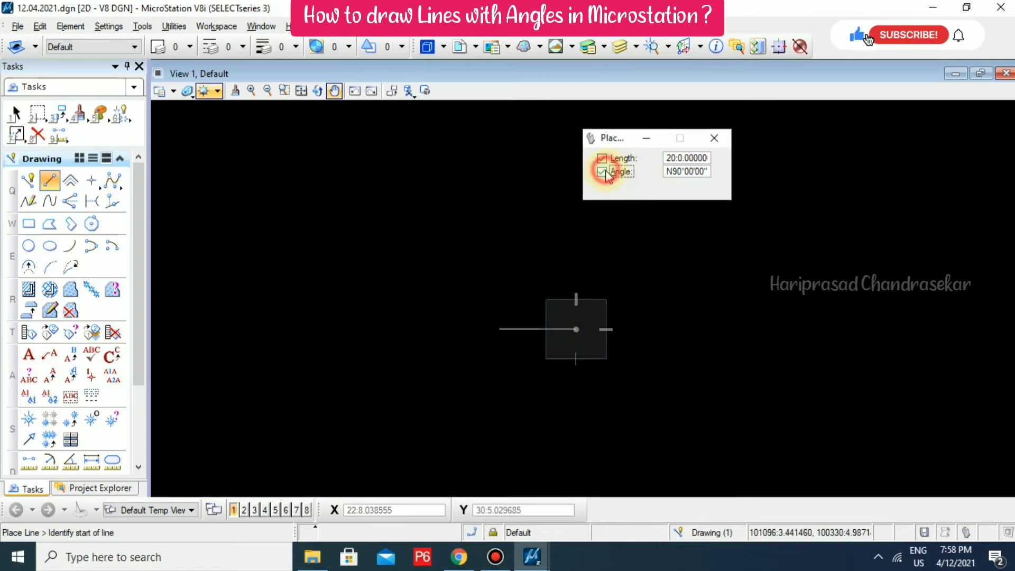
pyautogui.click(676, 170)
pyautogui.write('090')
pyautogui.press('Return')
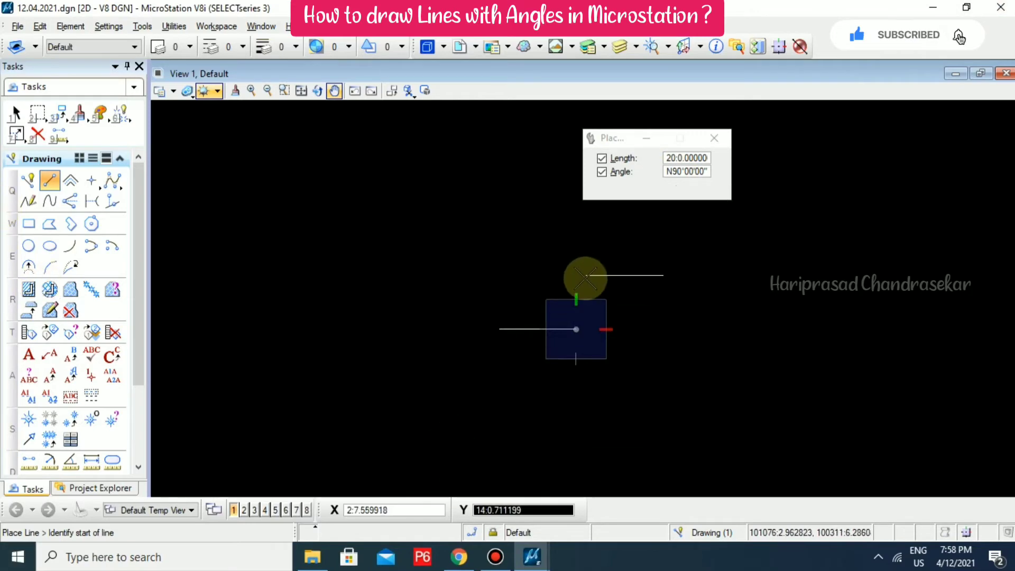
pyautogui.click(667, 172)
pyautogui.write('45')
pyautogui.press('Return')
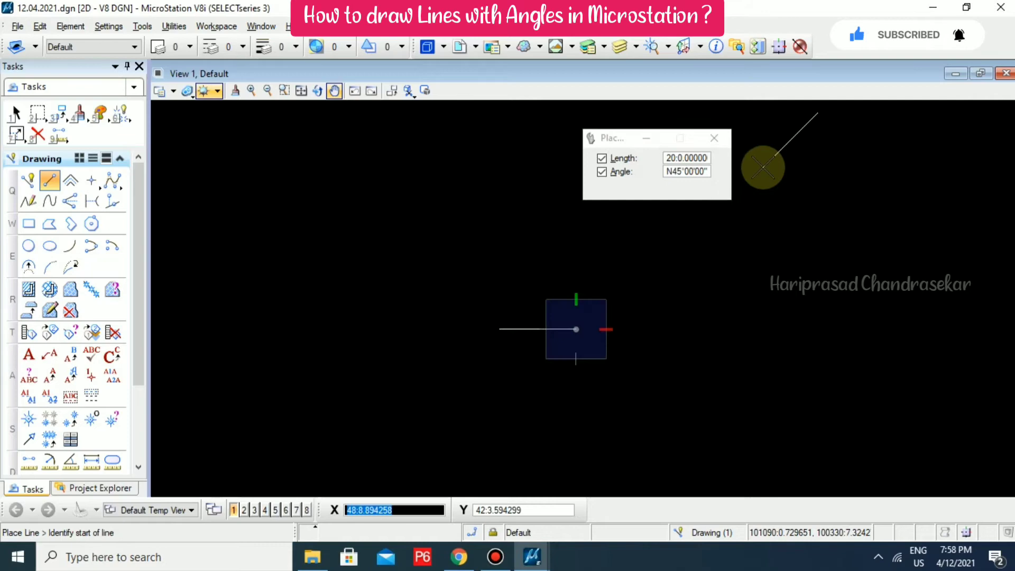
# - Place the 45° rising line and the descending line, then unlock the angle
pyautogui.click(580, 324)
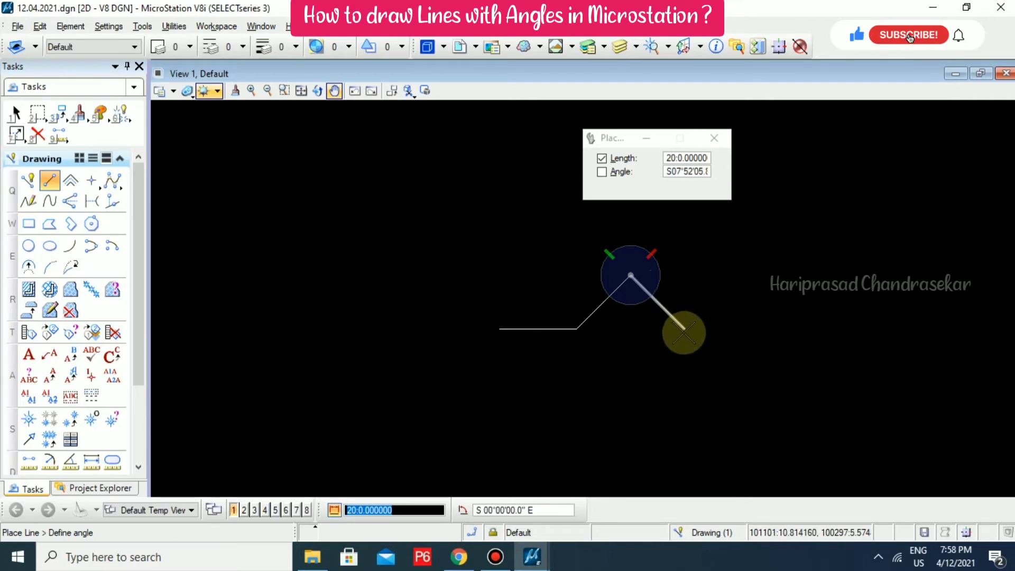
pyautogui.click(749, 393)
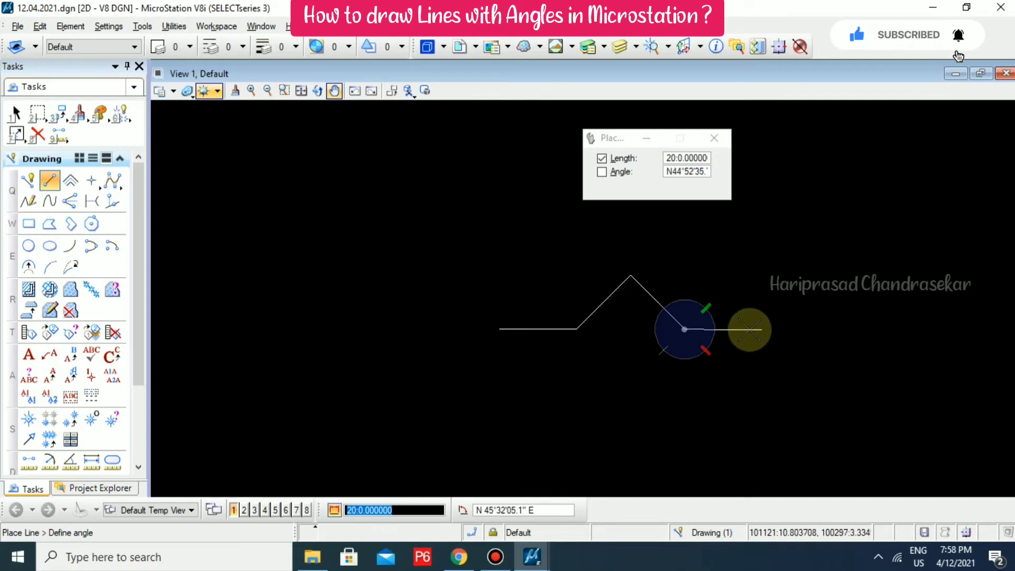
pyautogui.click(602, 173)
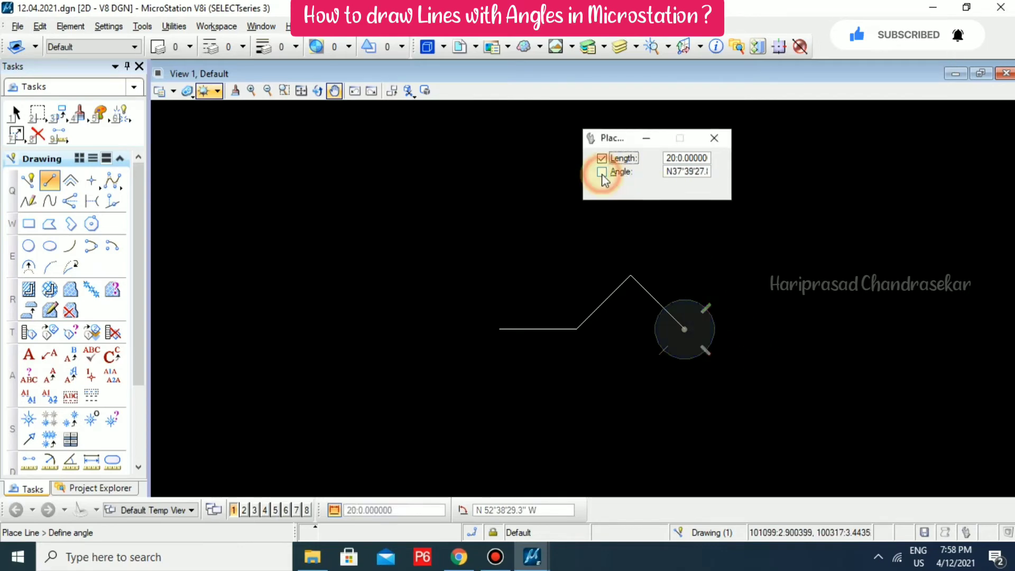
# - Confirm a 90° angle, then unlock and clear the angle value and reset the tool
pyautogui.click(670, 172)
pyautogui.press('Return')
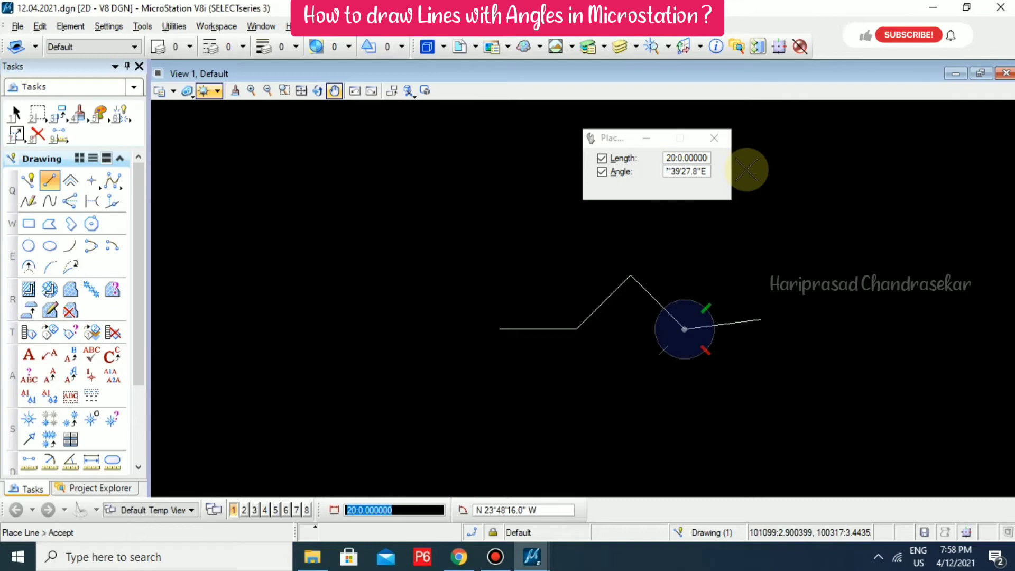
pyautogui.click(672, 173)
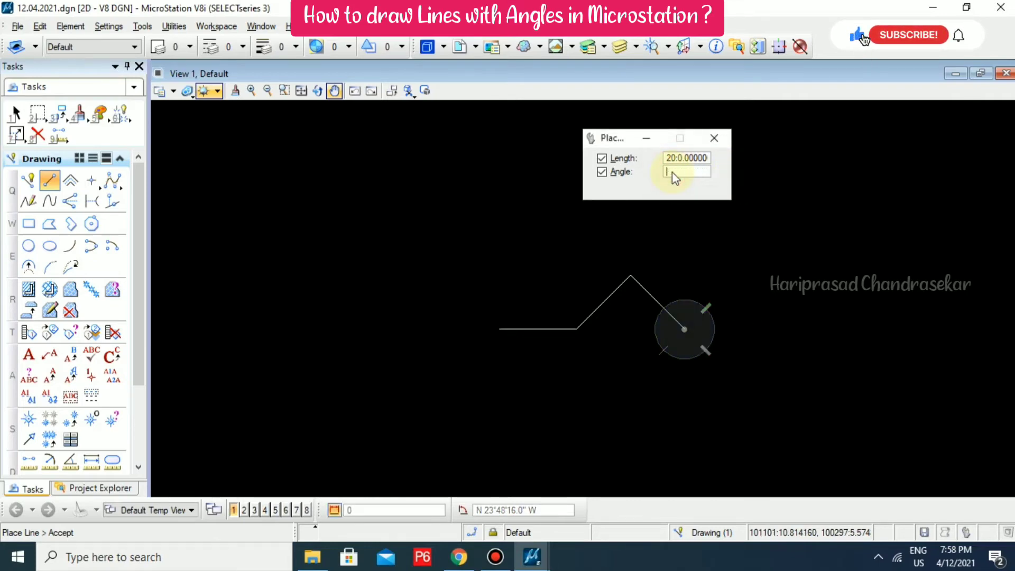
pyautogui.write('090')
pyautogui.press('Return')
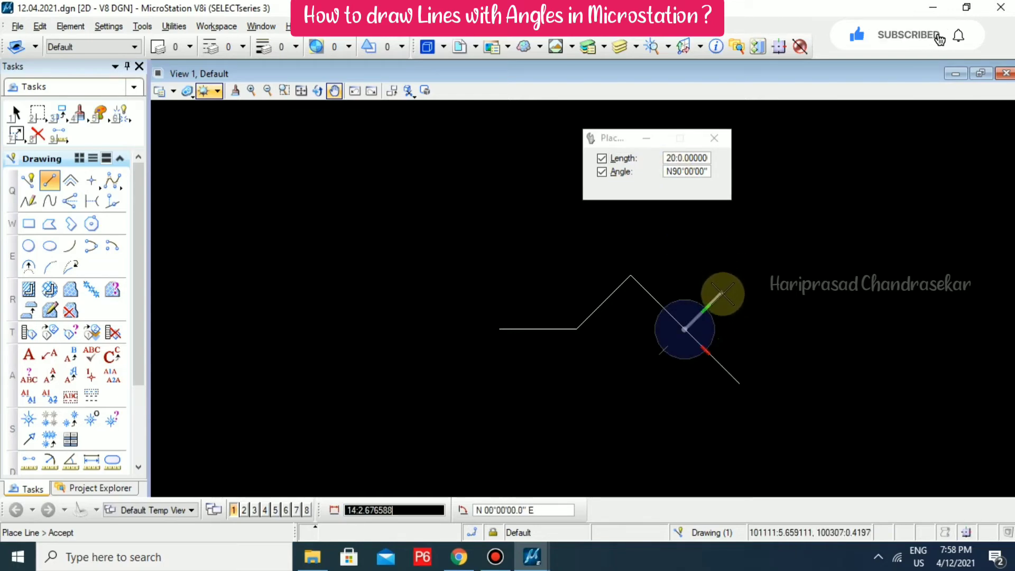
pyautogui.click(602, 172)
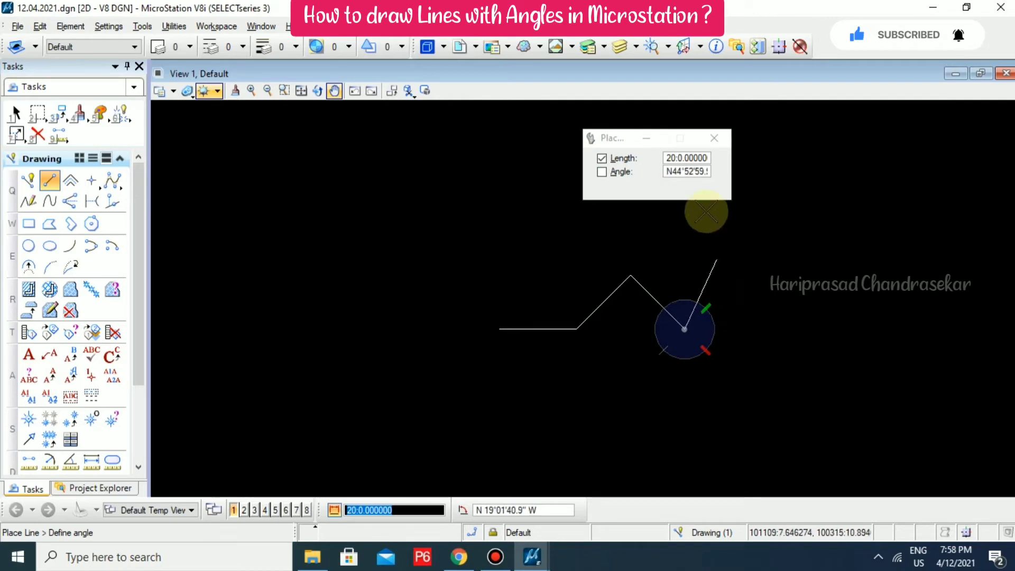
pyautogui.click(673, 172)
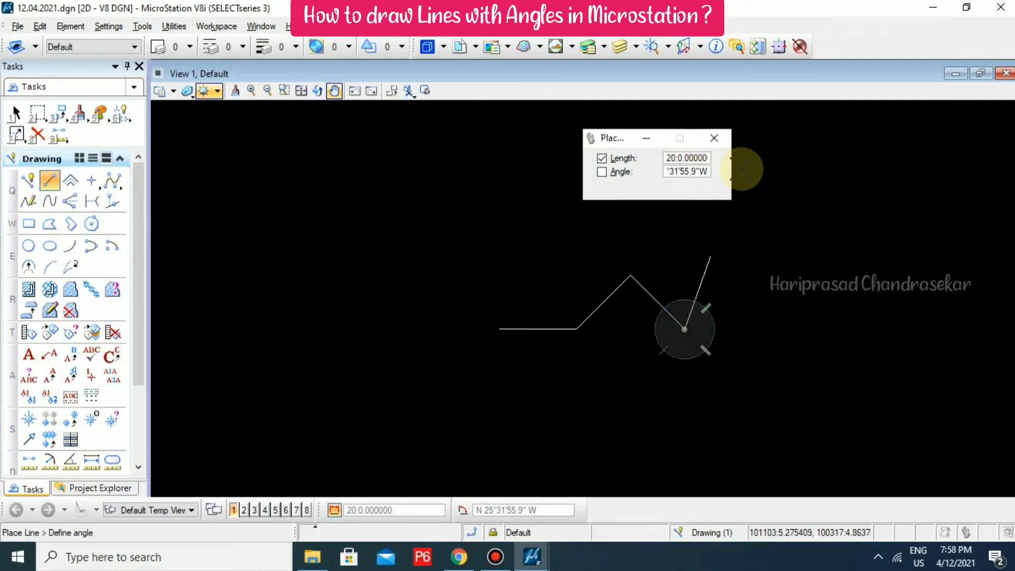
pyautogui.press('BackSpace')
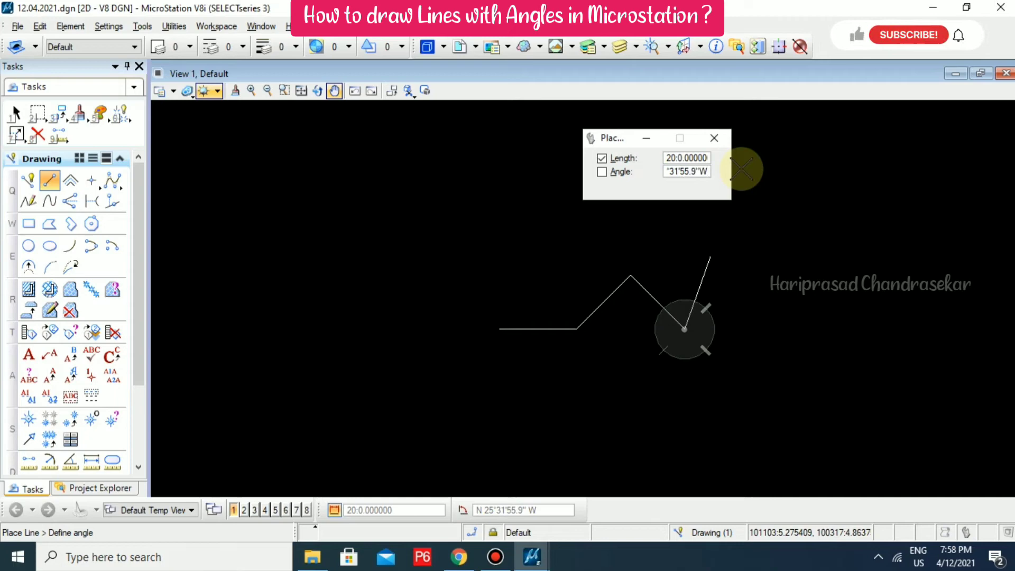
pyautogui.rightClick(724, 269)
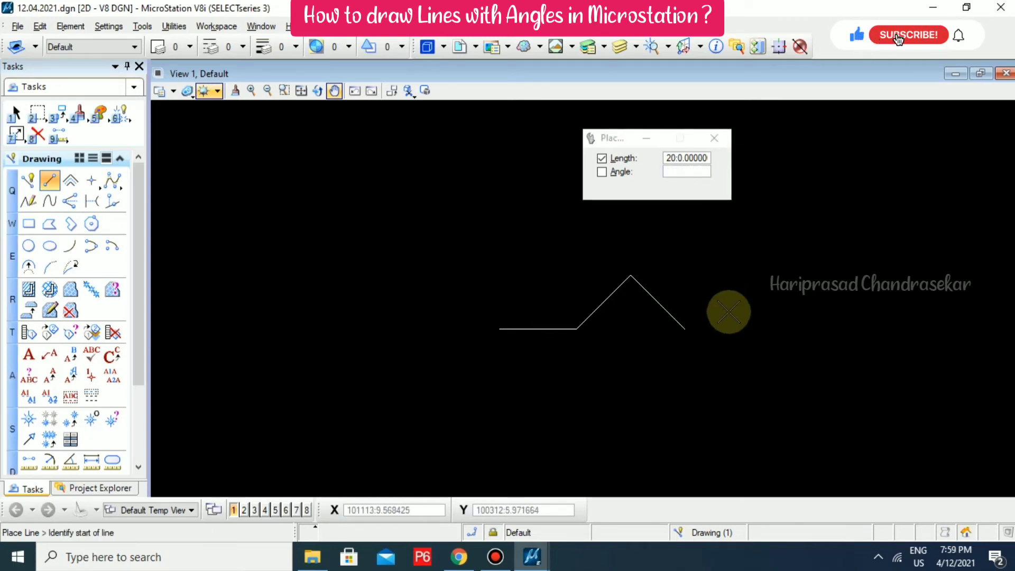
# - From the zigzag's end, draw a 20-unit horizontal line, then a 20-unit line down
pyautogui.click(685, 329)
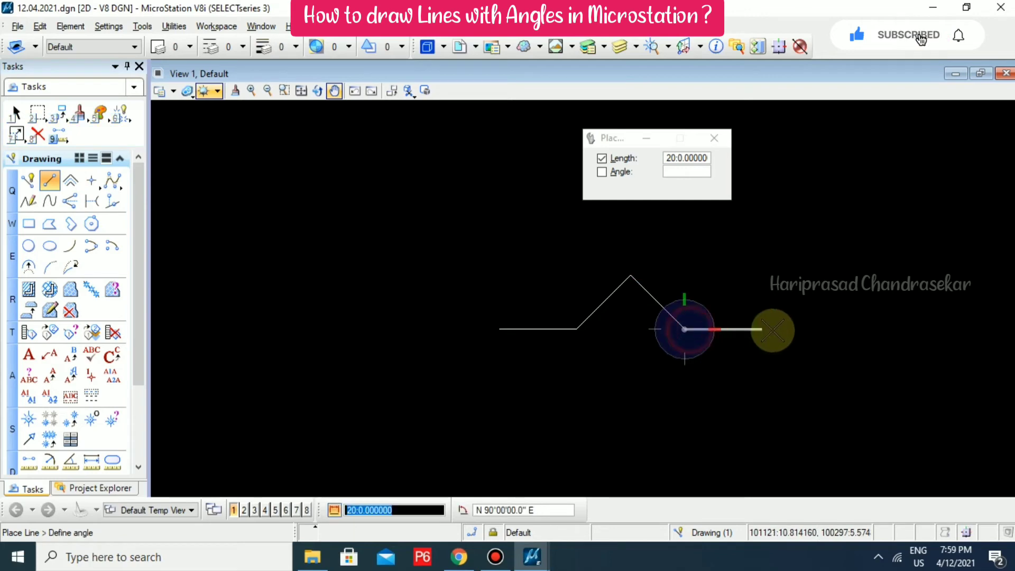
pyautogui.click(774, 331)
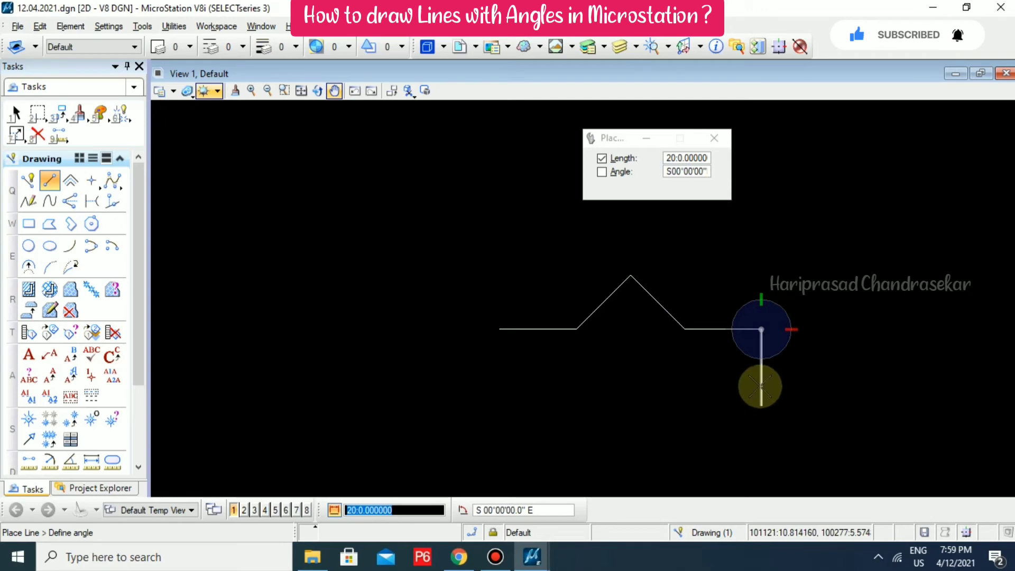
pyautogui.click(761, 388)
pyautogui.moveTo(793, 444); pyautogui.dragTo(742, 318, button='middle')
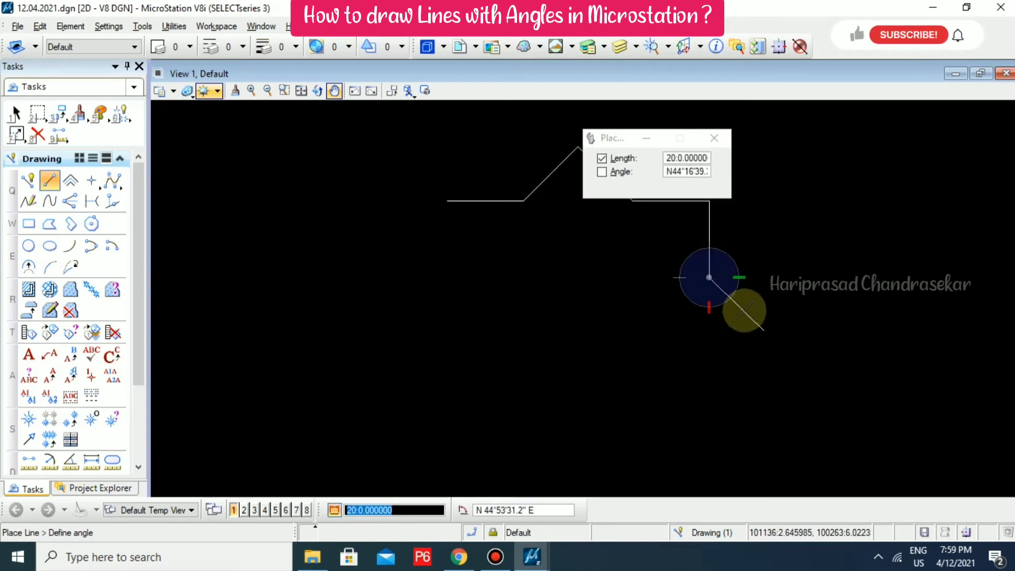
# - Lock the angle at 45° and place a 20-unit diagonal
pyautogui.click(602, 172)
pyautogui.click(673, 172)
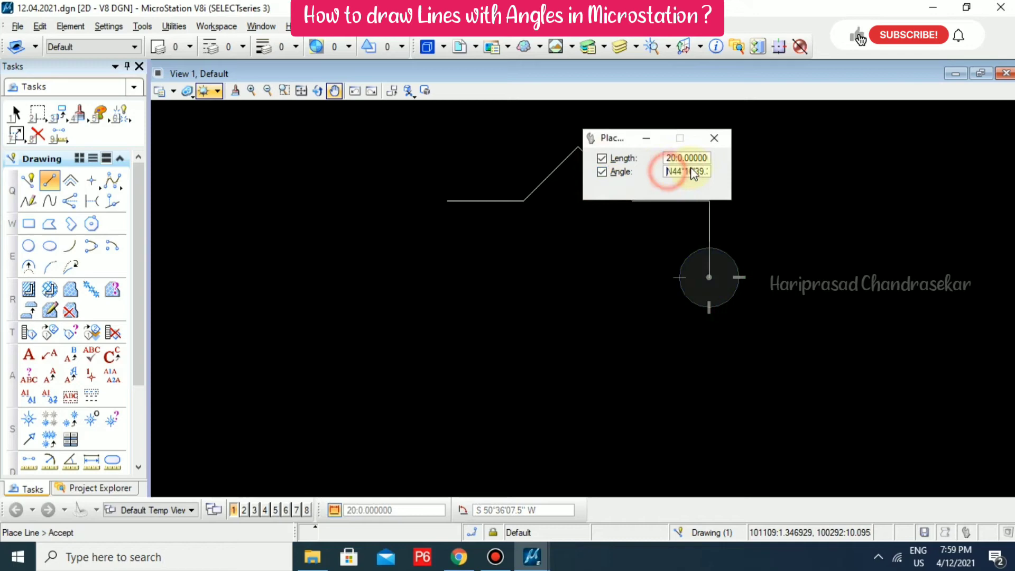
pyautogui.write('45')
pyautogui.press('Return')
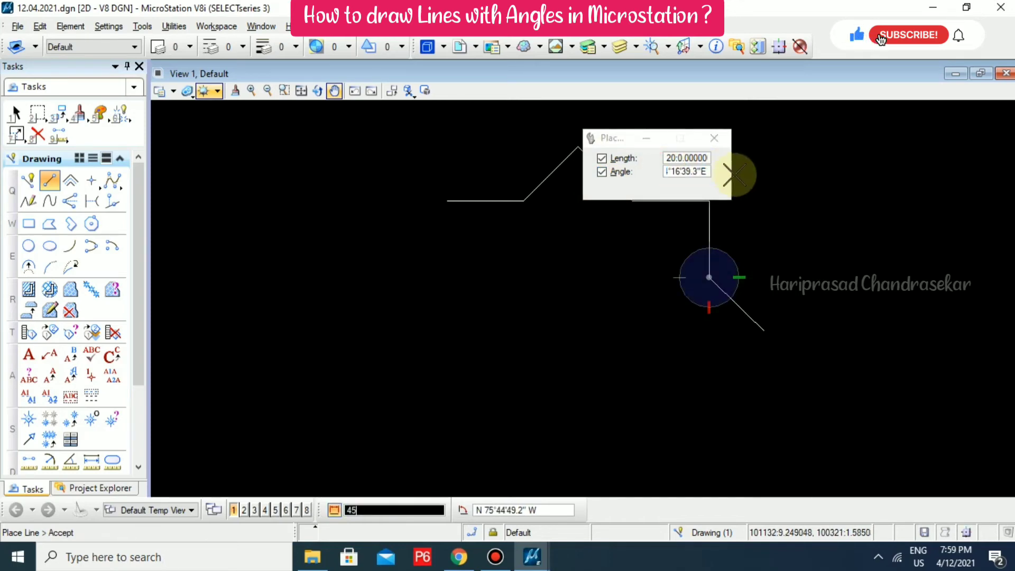
pyautogui.doubleClick(694, 172)
pyautogui.write("45°00'00")
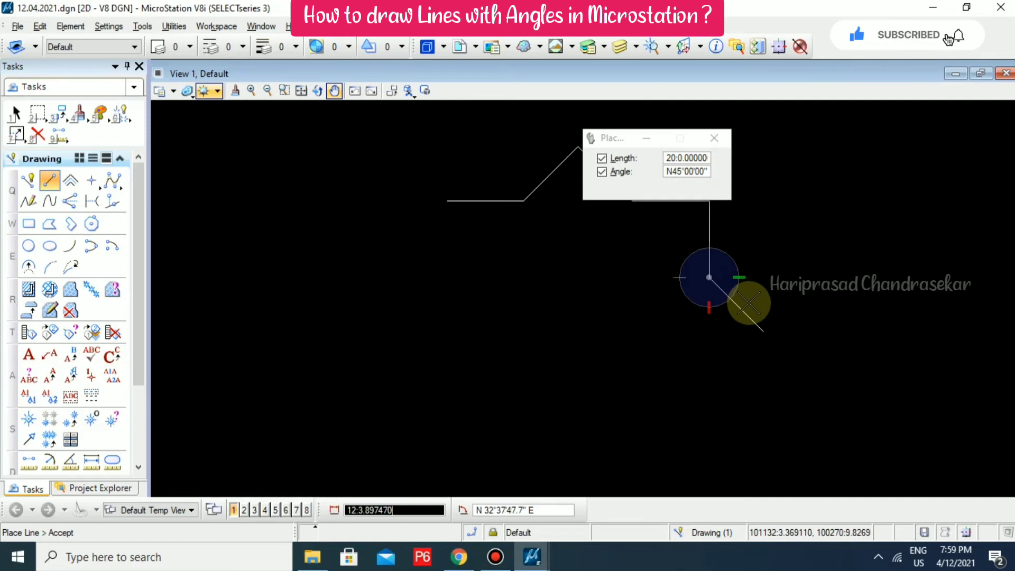
pyautogui.click(748, 300)
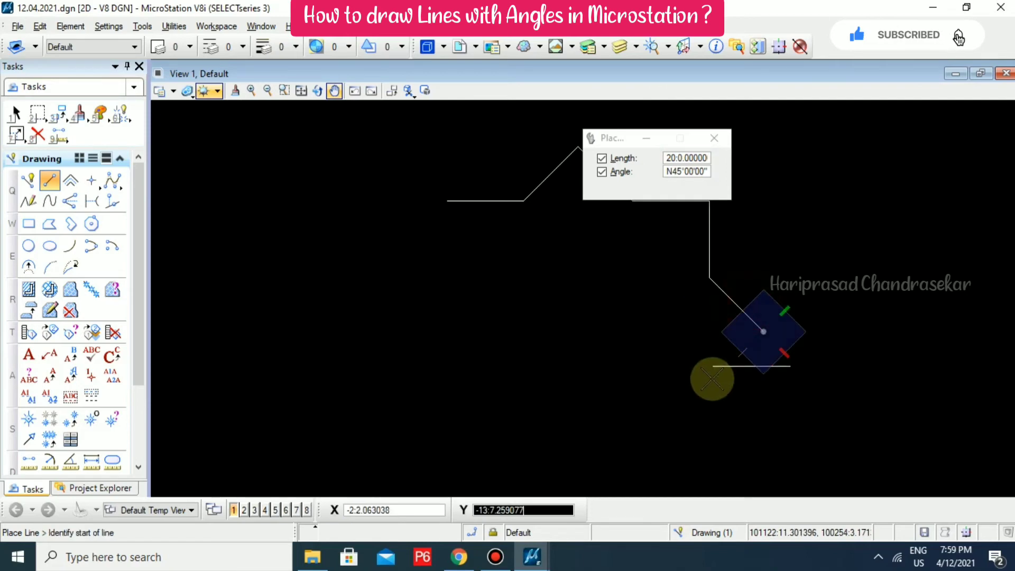
pyautogui.scroll(-5, 705, 385)
pyautogui.scroll(3, 698, 399)
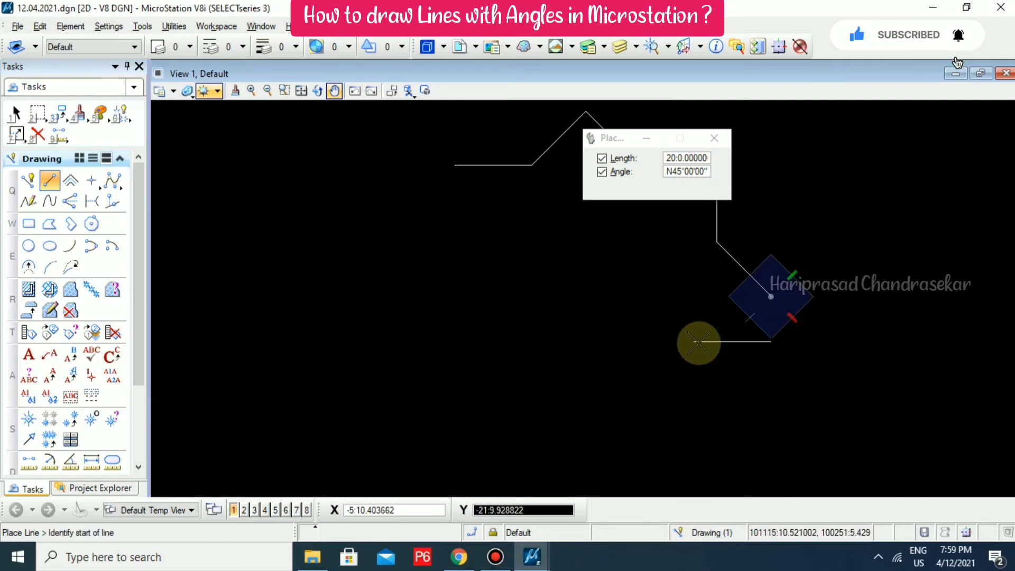
# - Unlock the angle and place two more 20-unit diagonals, ending the chain
pyautogui.click(603, 174)
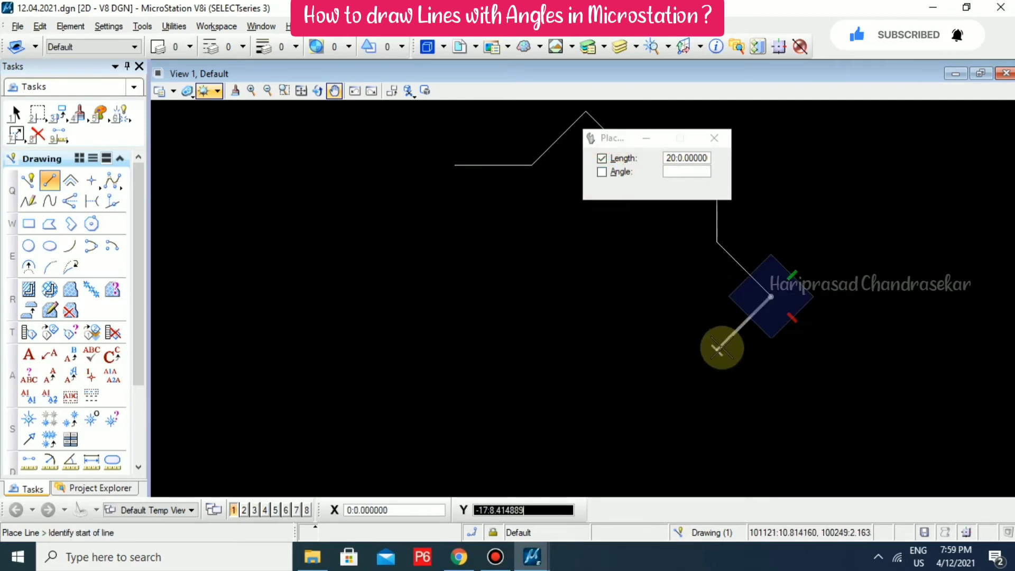
pyautogui.click(716, 354)
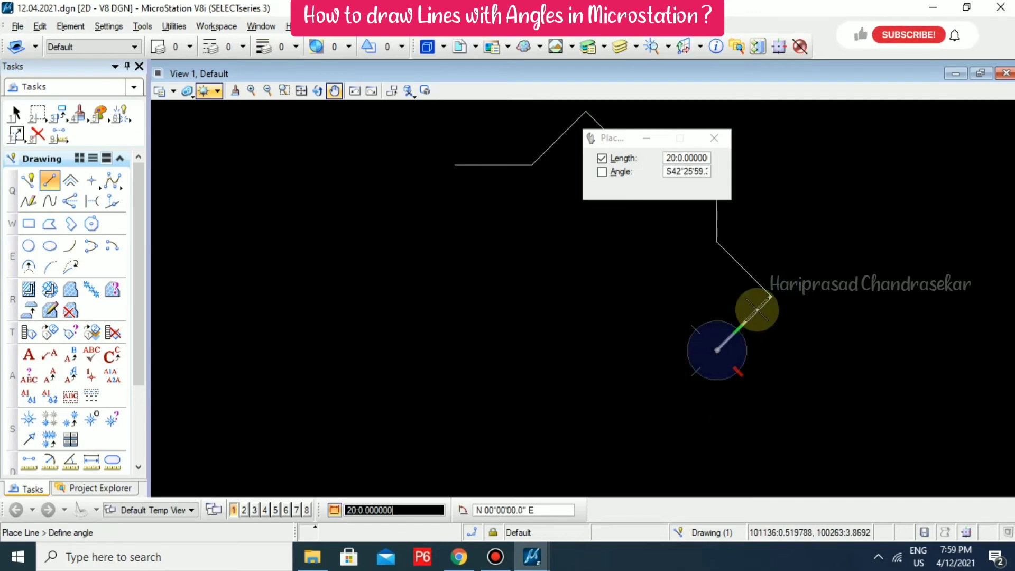
pyautogui.click(766, 300)
pyautogui.rightClick(826, 309)
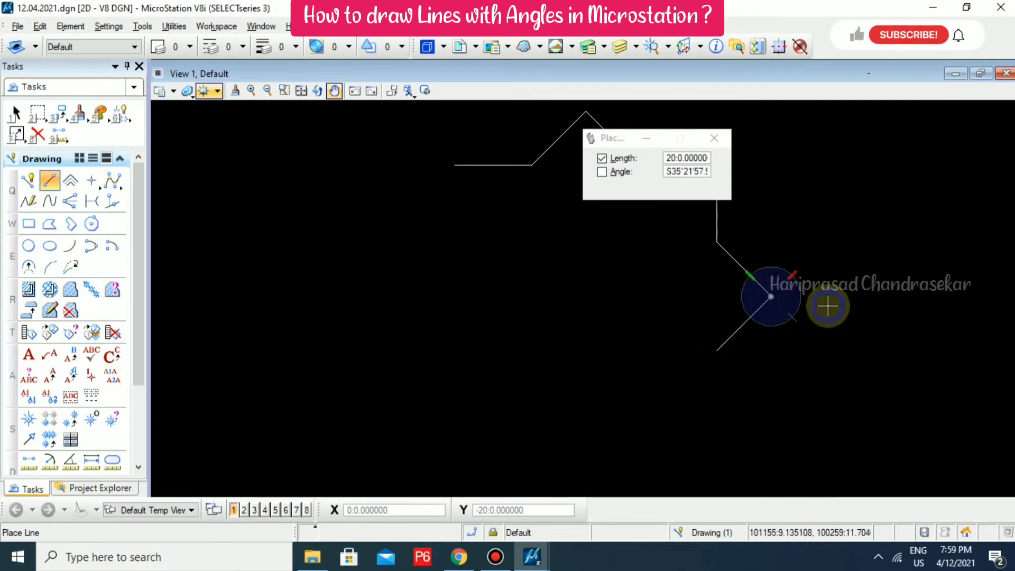
# - From the outline's end, add a 20-unit line down and a 20-unit horizontal line
pyautogui.click(716, 352)
pyautogui.click(716, 429)
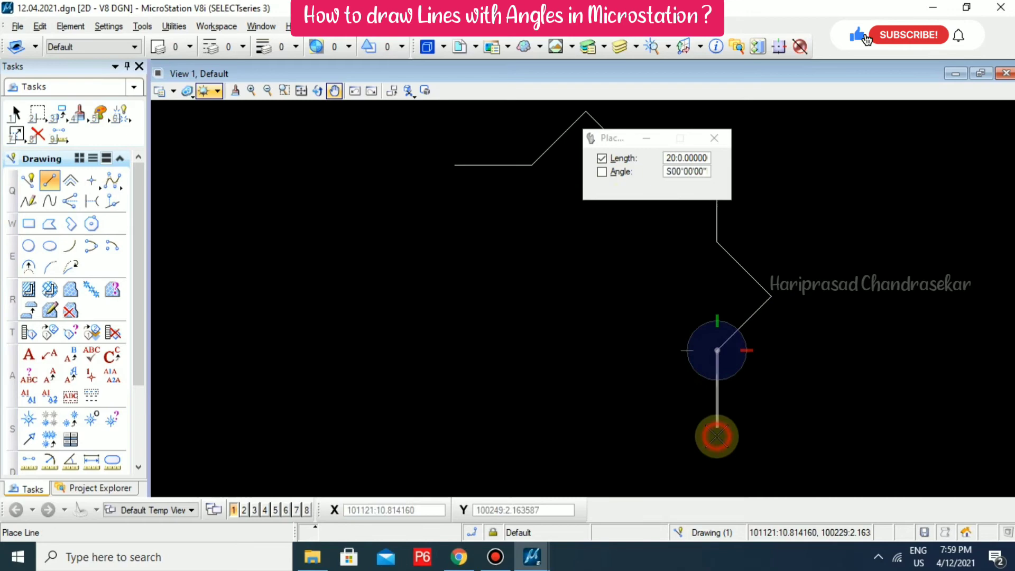
pyautogui.click(658, 423)
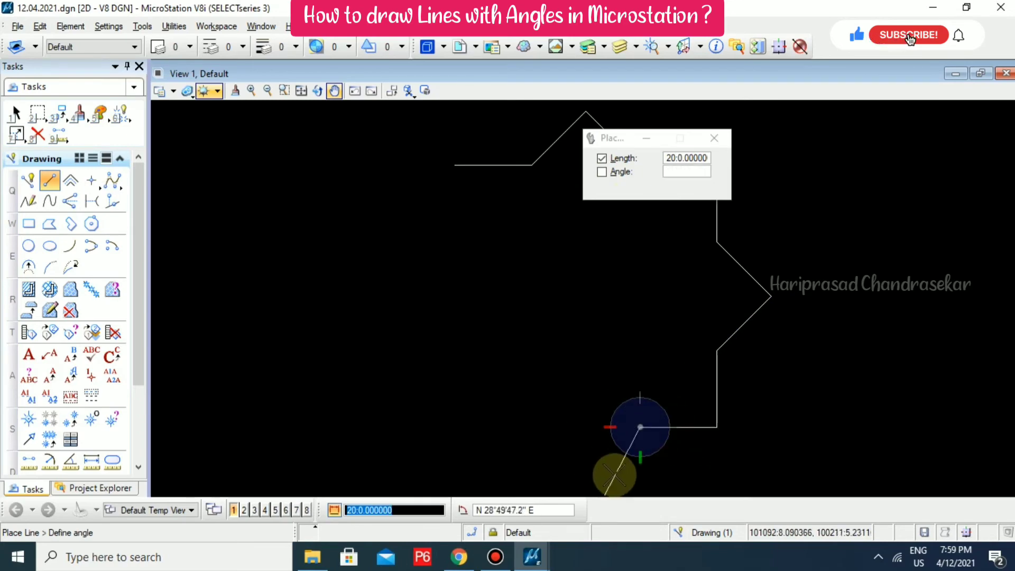
pyautogui.moveTo(614, 471); pyautogui.dragTo(658, 288, button='middle')
# - Relock the angle at a 45° bearing and place another 20-unit diagonal
pyautogui.click(602, 171)
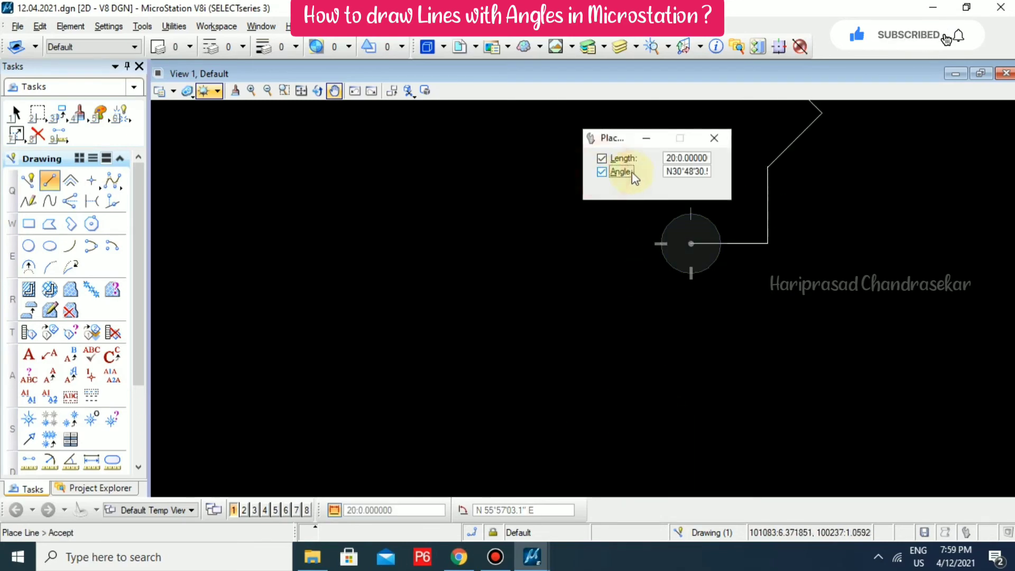
pyautogui.write('4')
pyautogui.press('Return')
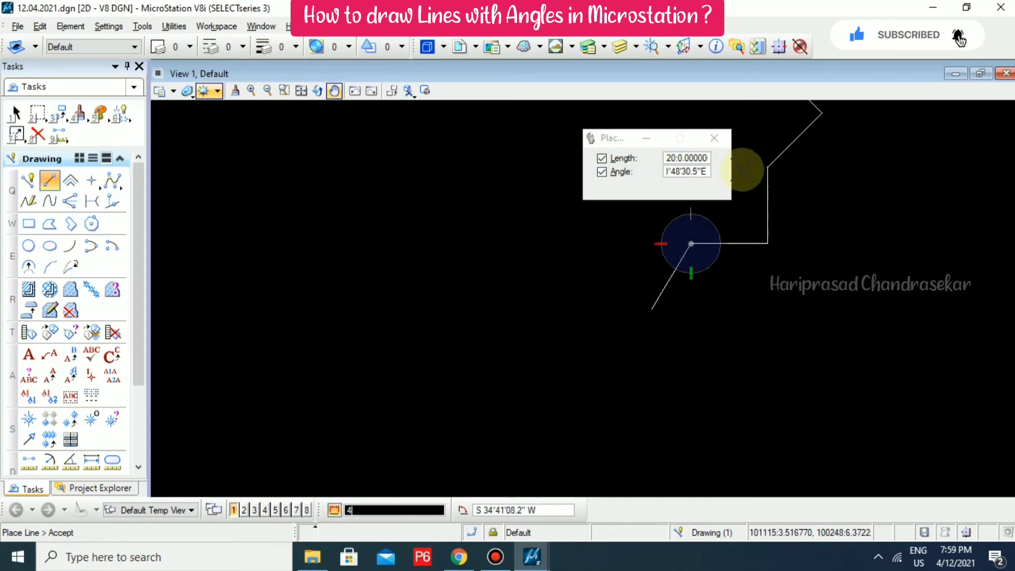
pyautogui.click(709, 172)
pyautogui.doubleClick(710, 168)
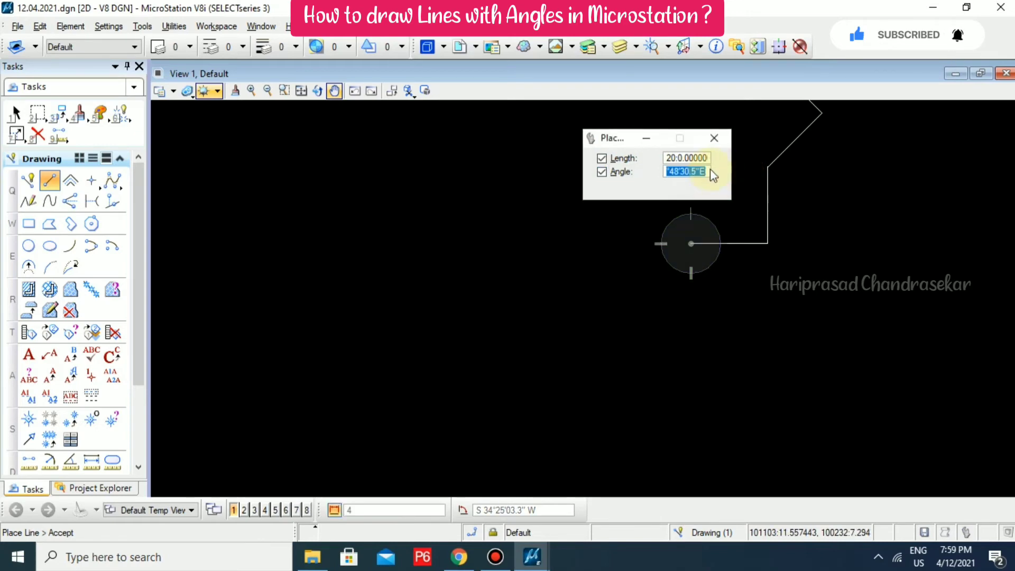
pyautogui.write('45')
pyautogui.press('Return')
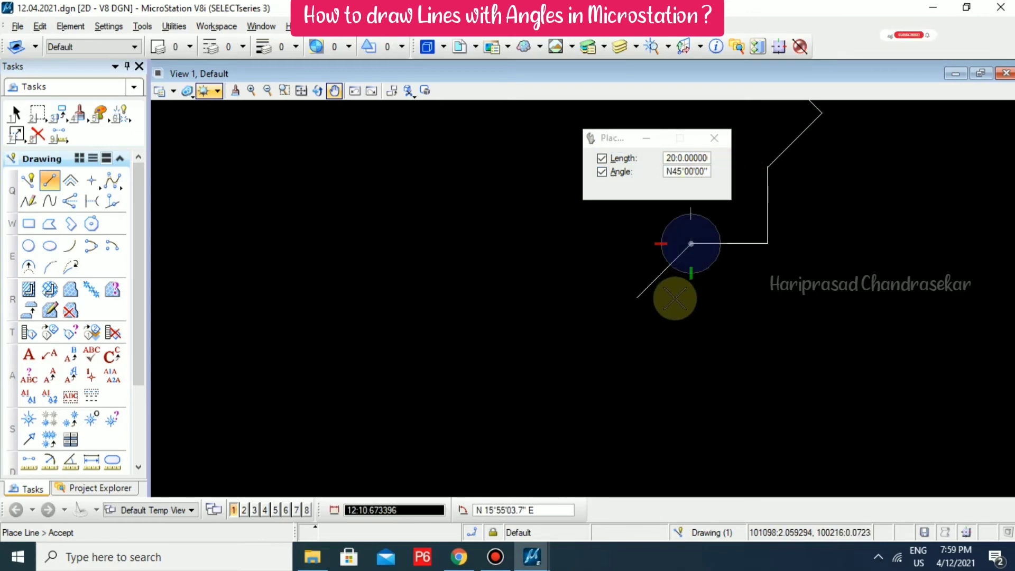
pyautogui.click(612, 295)
pyautogui.press('Escape')
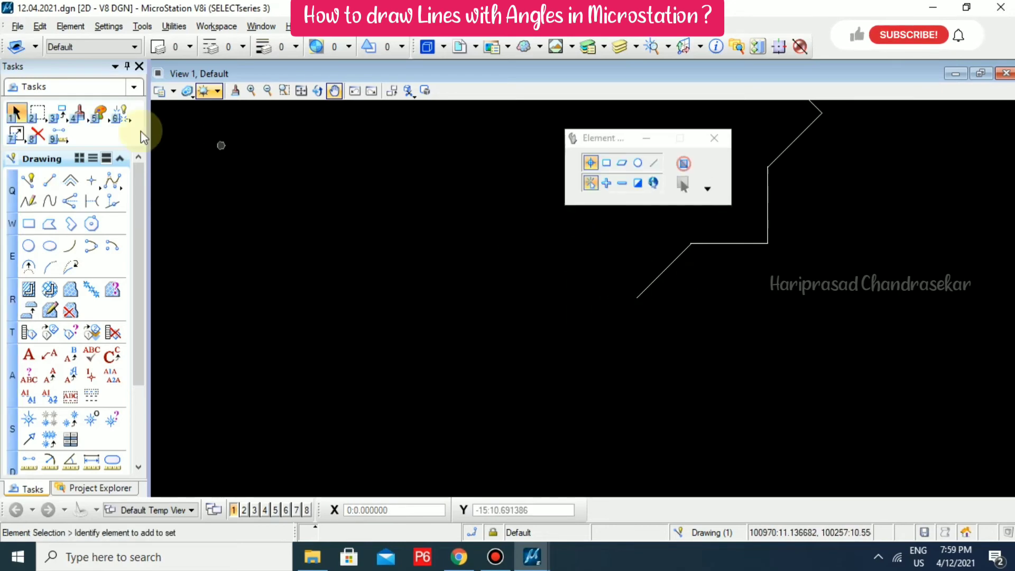
# - Start a new line at the last endpoint with the angle relocked at 90°
pyautogui.click(49, 182)
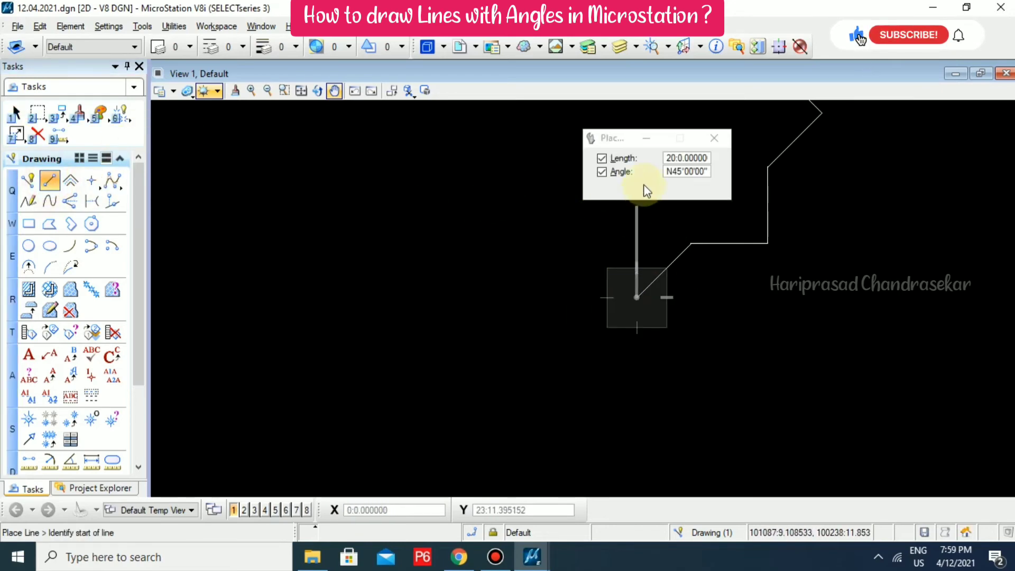
pyautogui.click(617, 174)
pyautogui.click(638, 295)
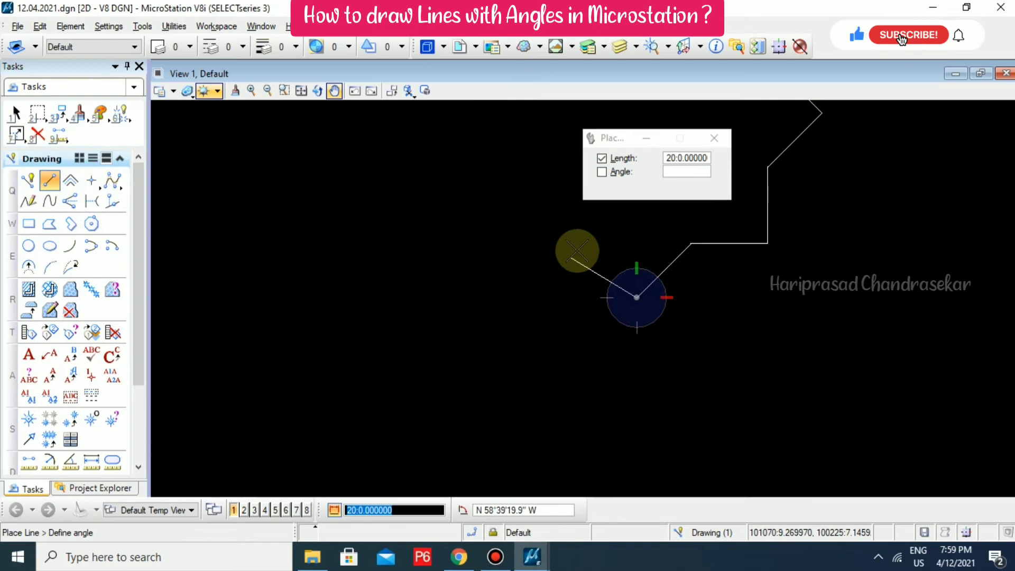
pyautogui.click(686, 171)
pyautogui.write('90')
pyautogui.press('Return')
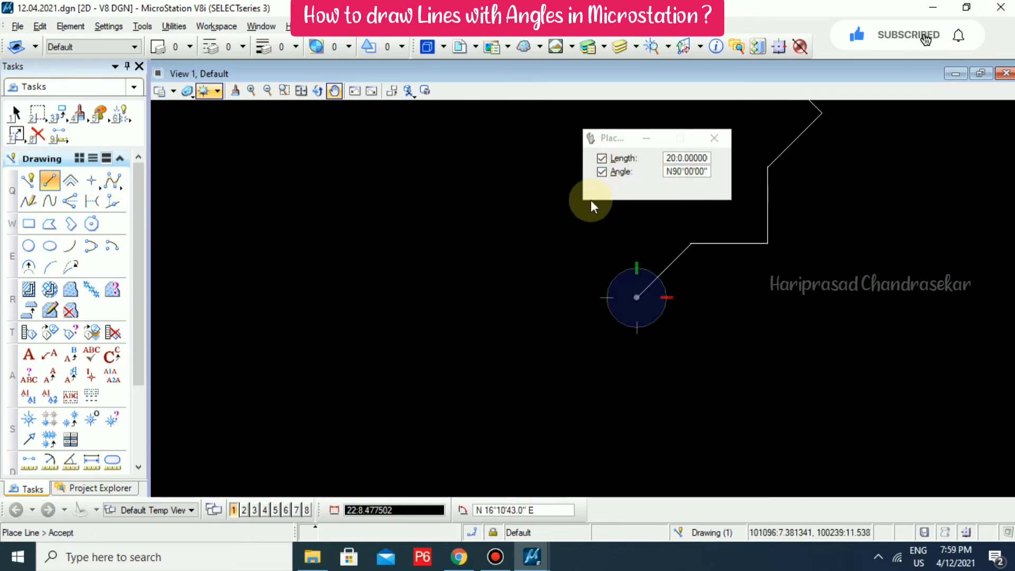
# - Change the locked bearing from 45° to N45°00'00"W
pyautogui.click(687, 173)
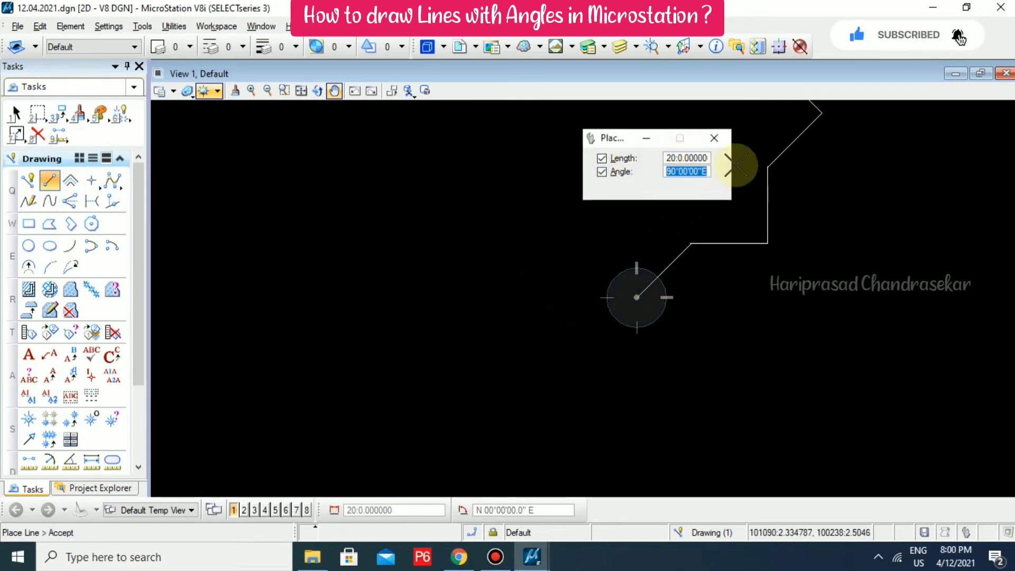
pyautogui.write('5')
pyautogui.press('Return')
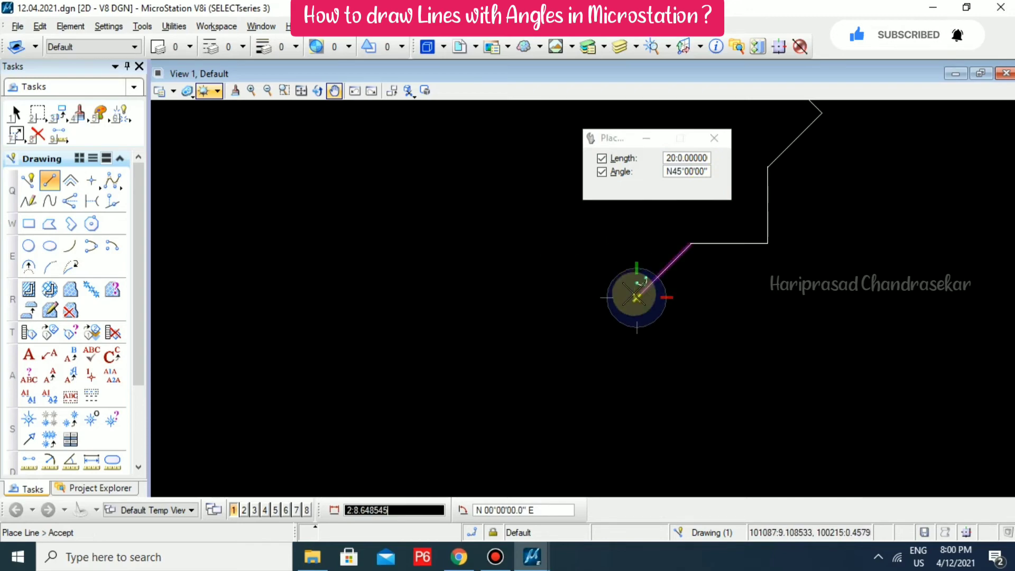
pyautogui.moveTo(635, 223); pyautogui.dragTo(626, 277, button='middle')
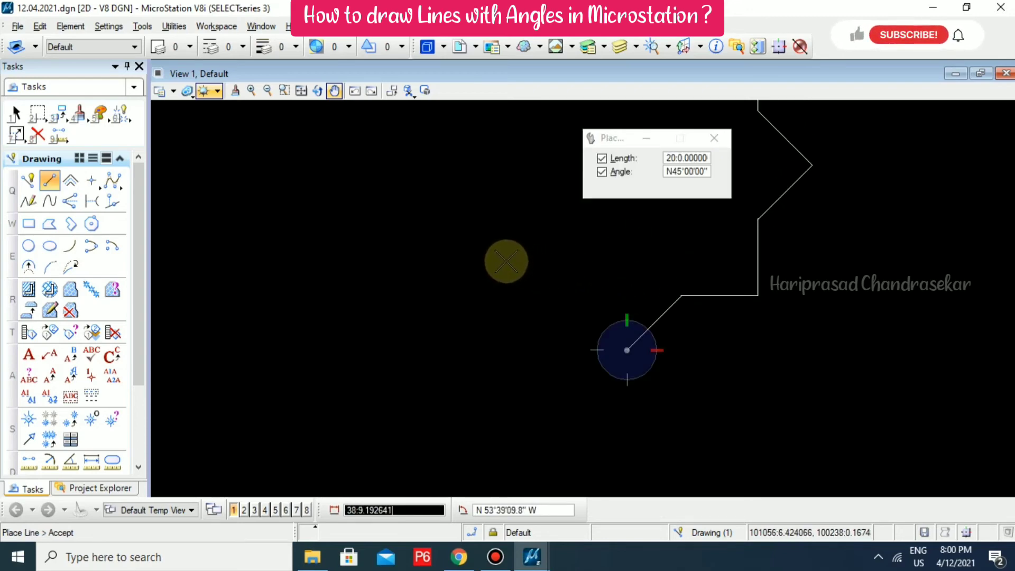
pyautogui.click(703, 175)
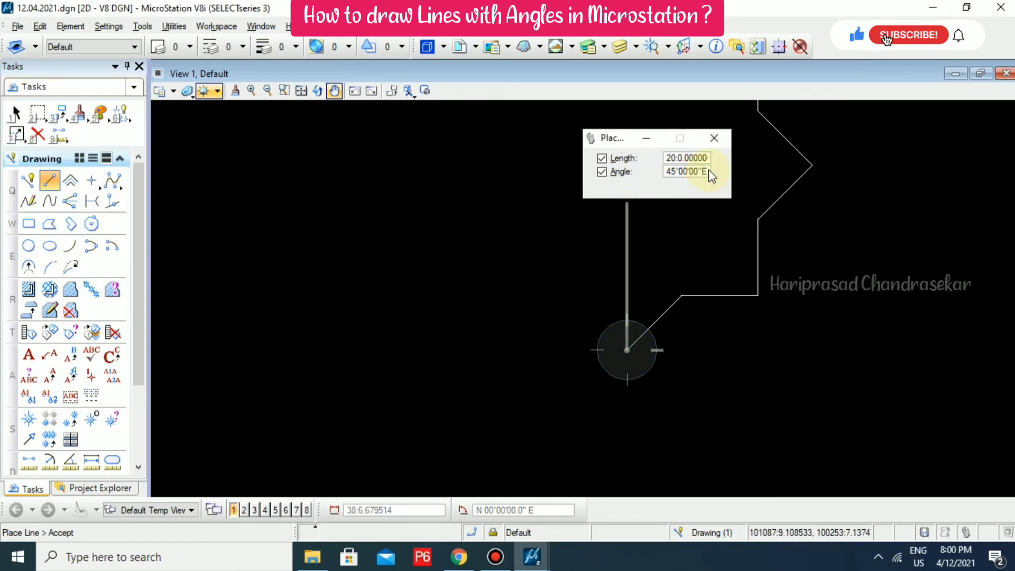
pyautogui.press('BackSpace')
pyautogui.write('W')
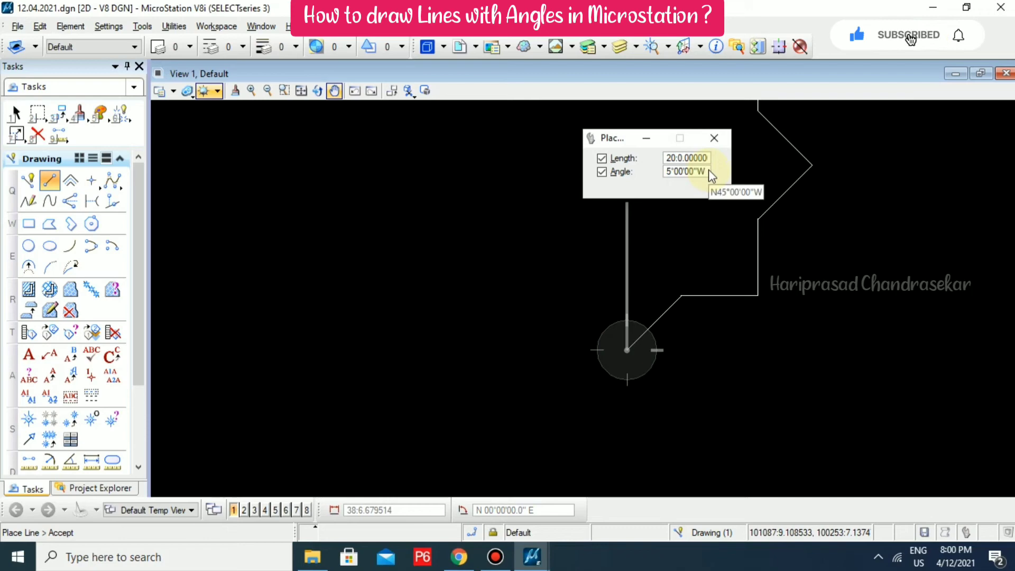
# - Place a star edge at N45°00'00"W, then clear the angle lock
pyautogui.press('Return')
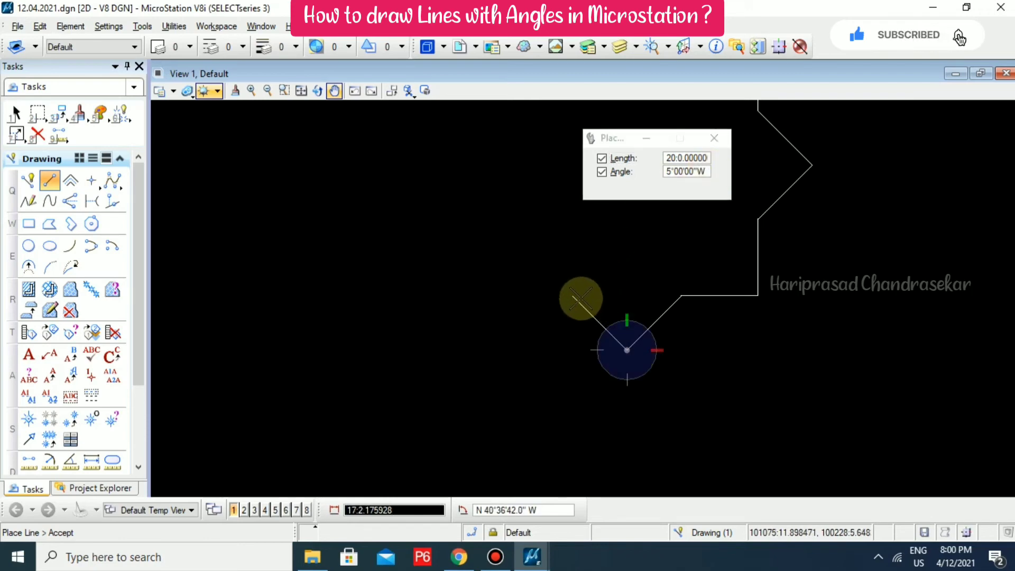
pyautogui.click(555, 322)
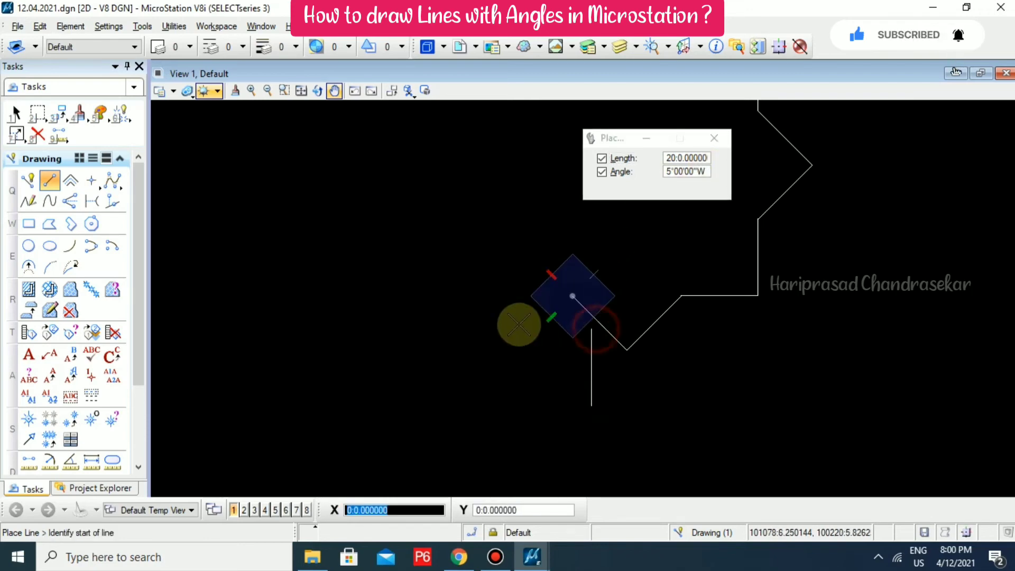
pyautogui.click(602, 172)
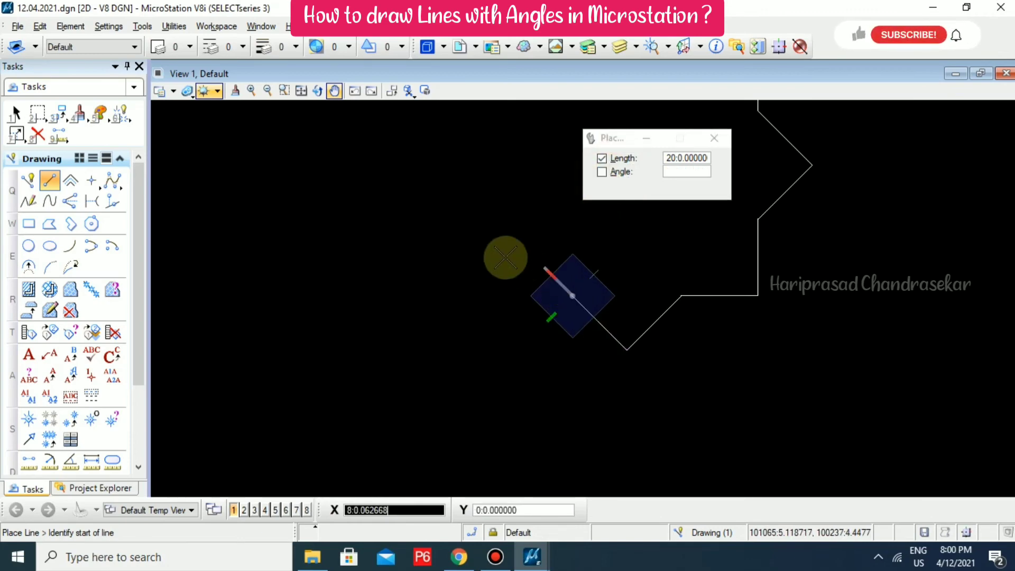
pyautogui.press('Escape')
# - Add a 20-unit horizontal star edge and a vertical edge upward
pyautogui.click(50, 181)
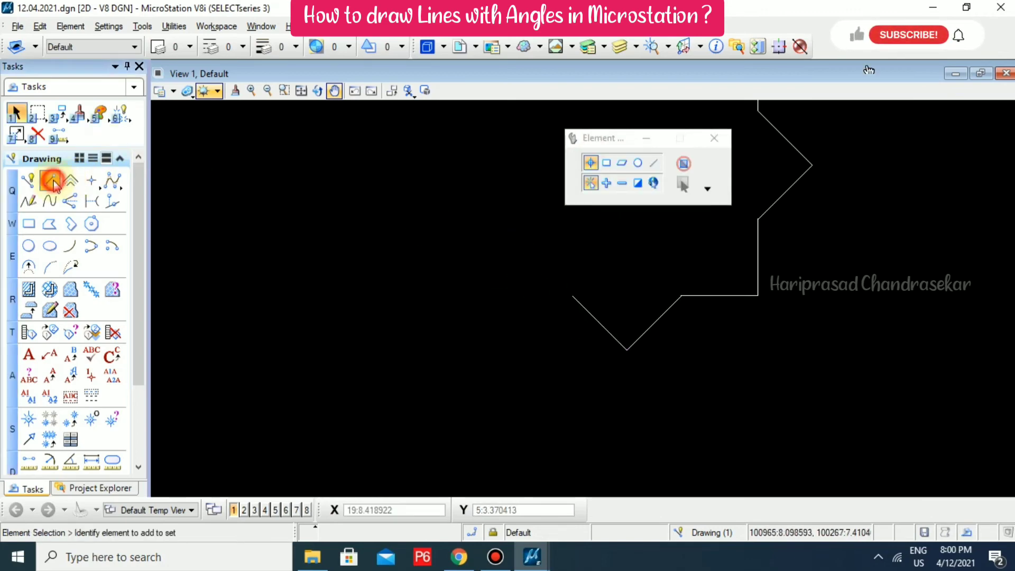
pyautogui.click(573, 296)
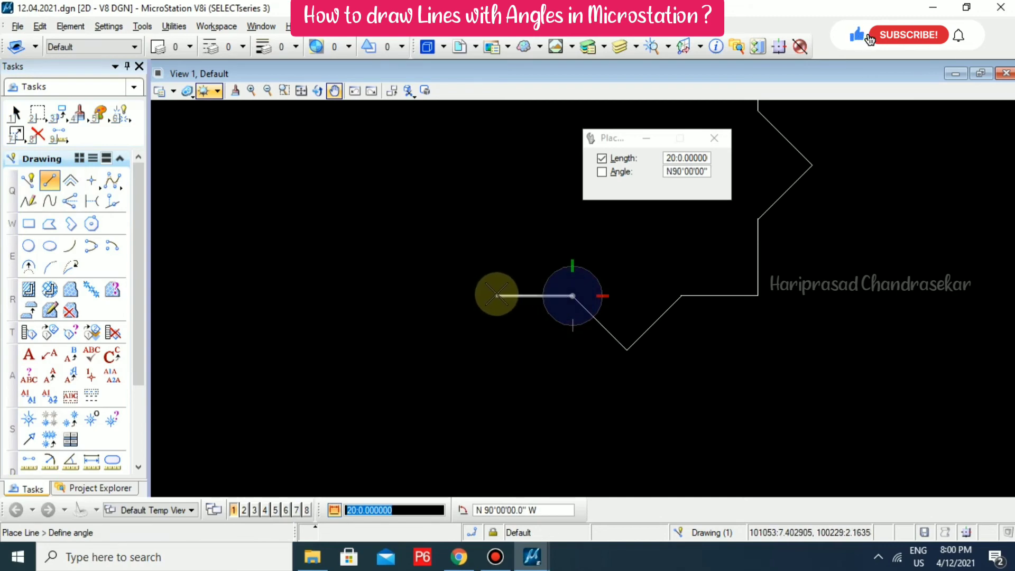
pyautogui.click(496, 296)
pyautogui.moveTo(495, 172); pyautogui.dragTo(499, 317, button='middle')
pyautogui.click(488, 333)
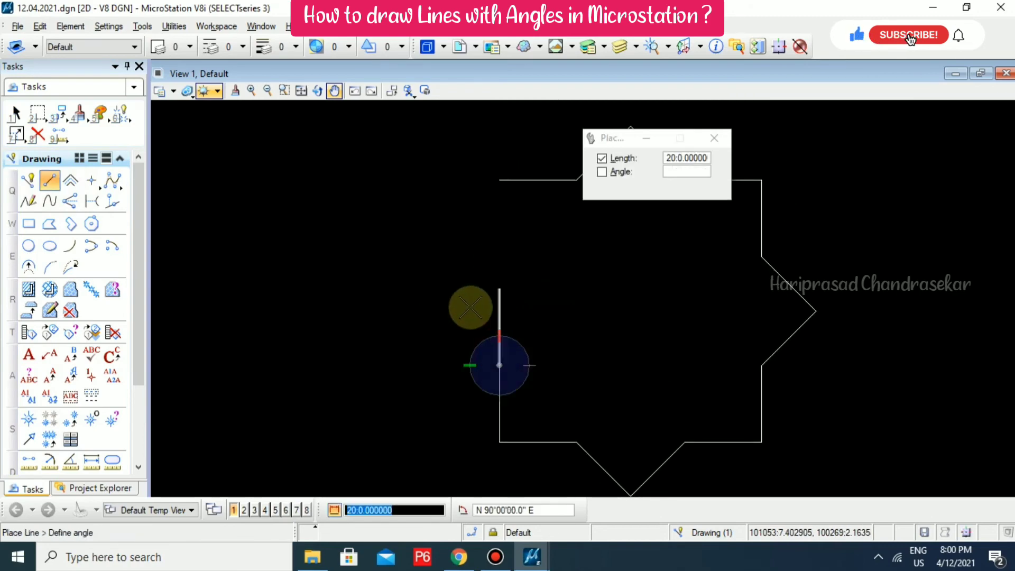
pyautogui.write('35^58\'00"')
# - Lock a 45° bearing and place the last two 45° edges, closing the star
pyautogui.click(602, 171)
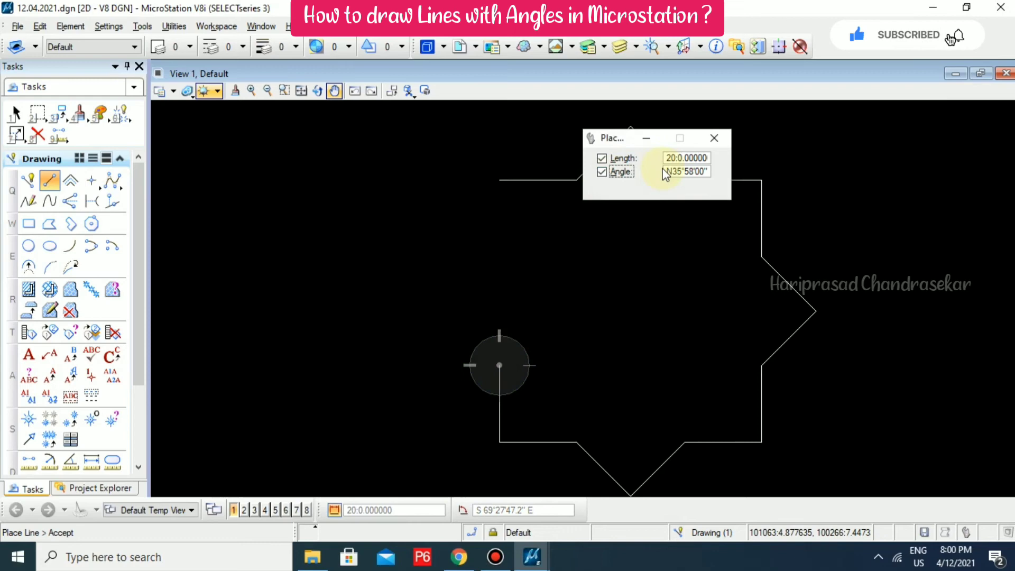
pyautogui.write('45')
pyautogui.press('Return')
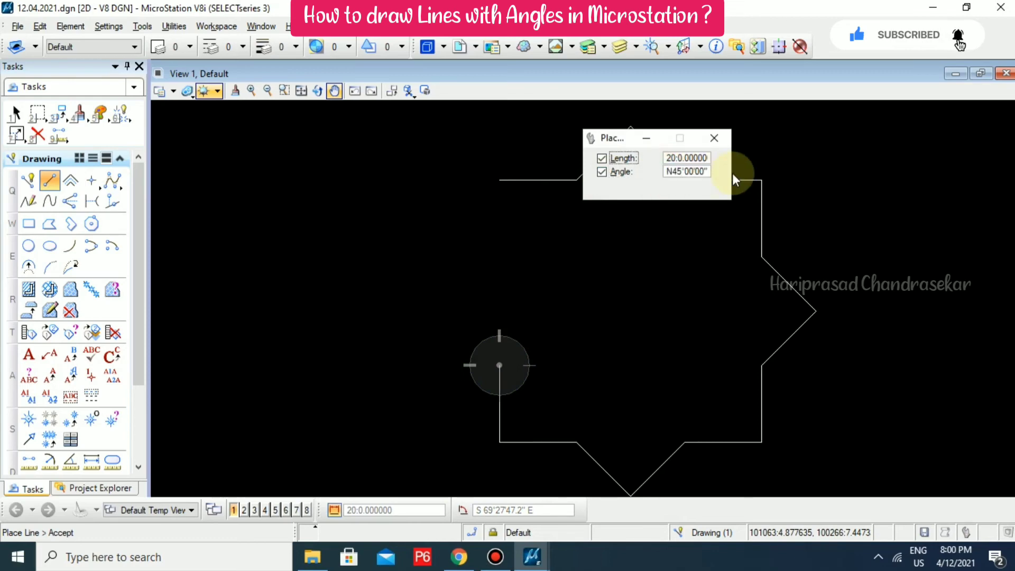
pyautogui.click(463, 277)
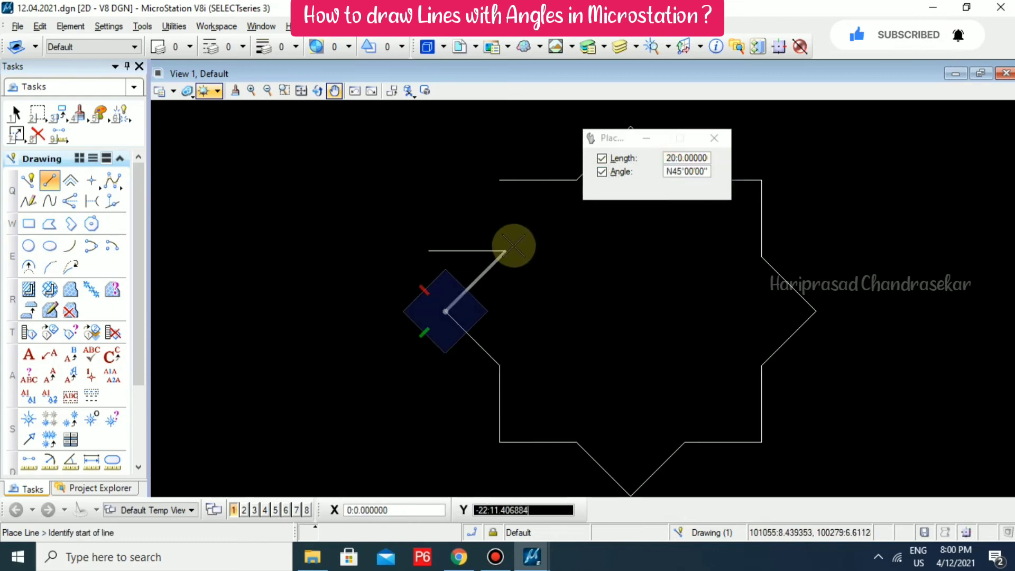
pyautogui.press('Escape')
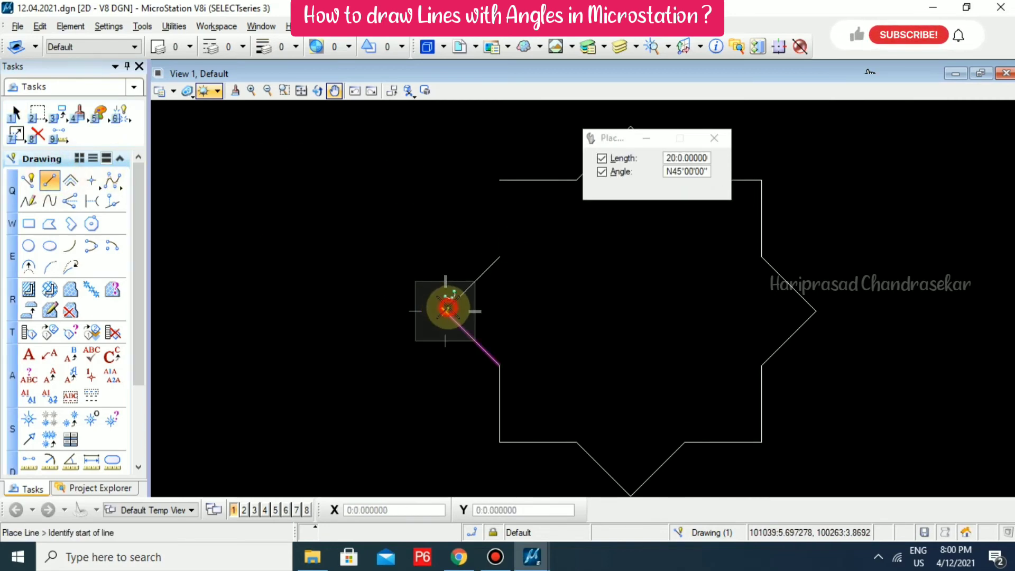
pyautogui.click(445, 311)
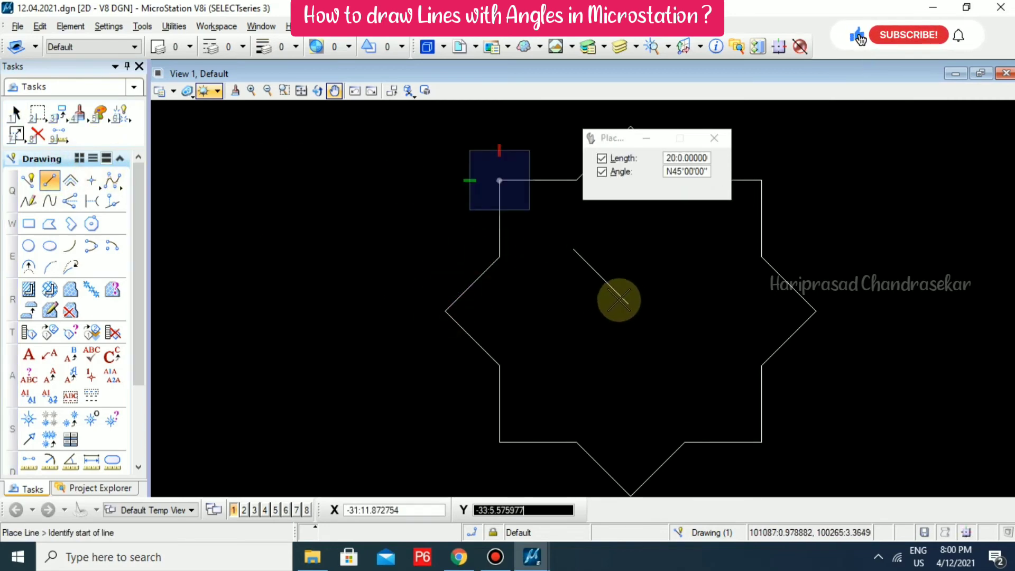
pyautogui.scroll(-2, 627, 297)
# - Restart Place Line at length 20 and bearing N45°, panning the star left for room
pyautogui.press('Escape')
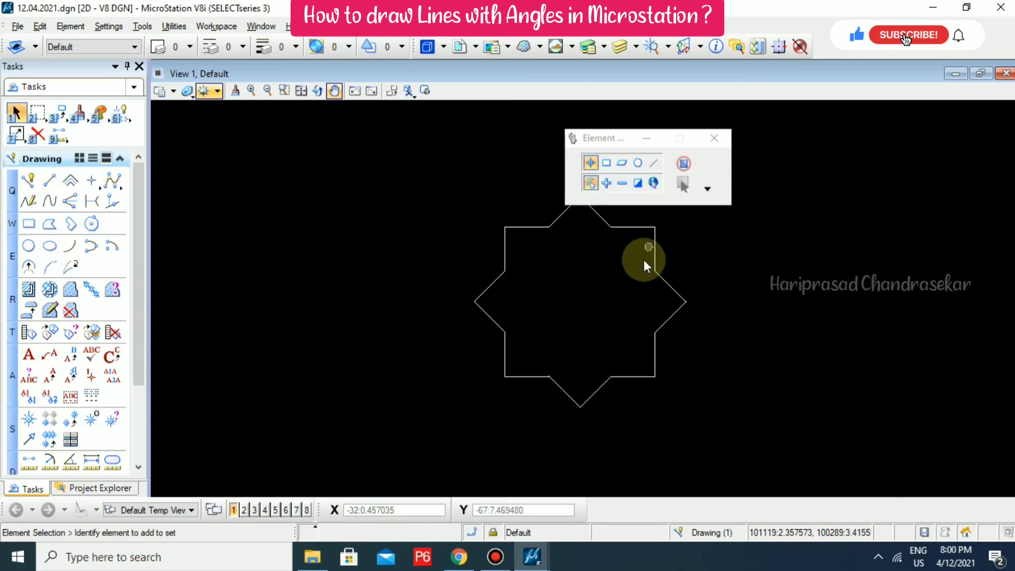
pyautogui.moveTo(603, 265); pyautogui.dragTo(530, 277, button='middle')
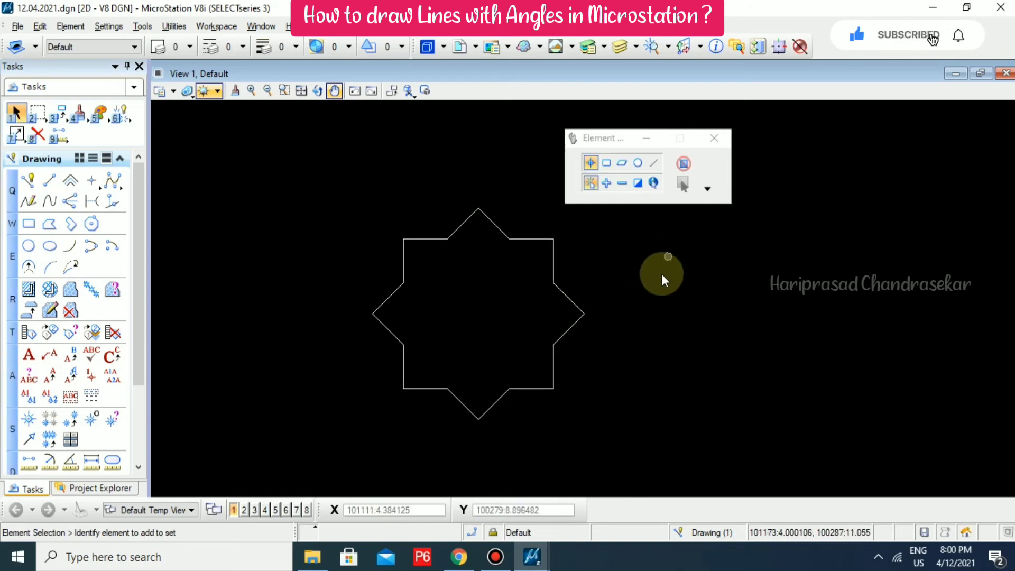
pyautogui.click(50, 181)
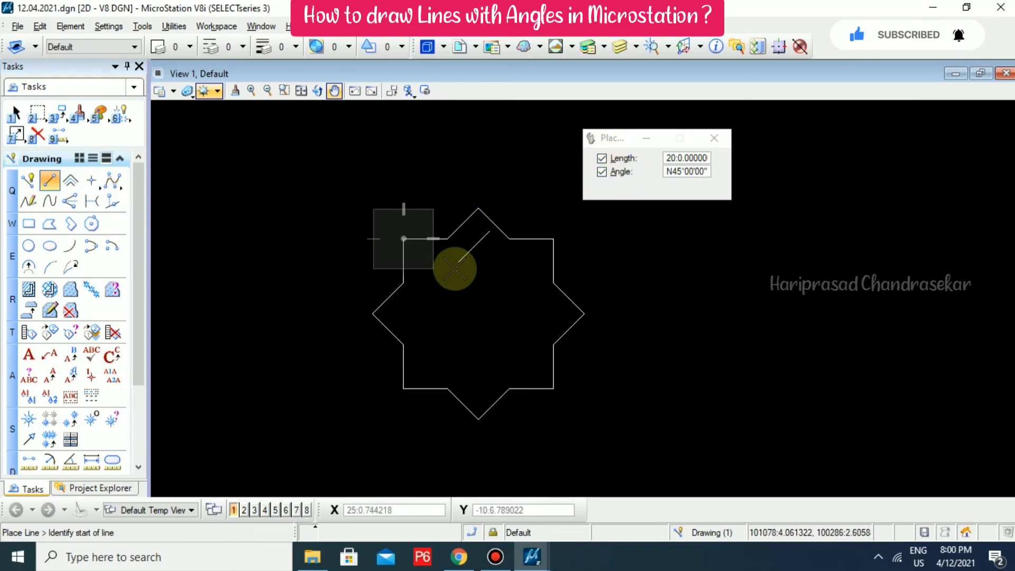
pyautogui.click(552, 314)
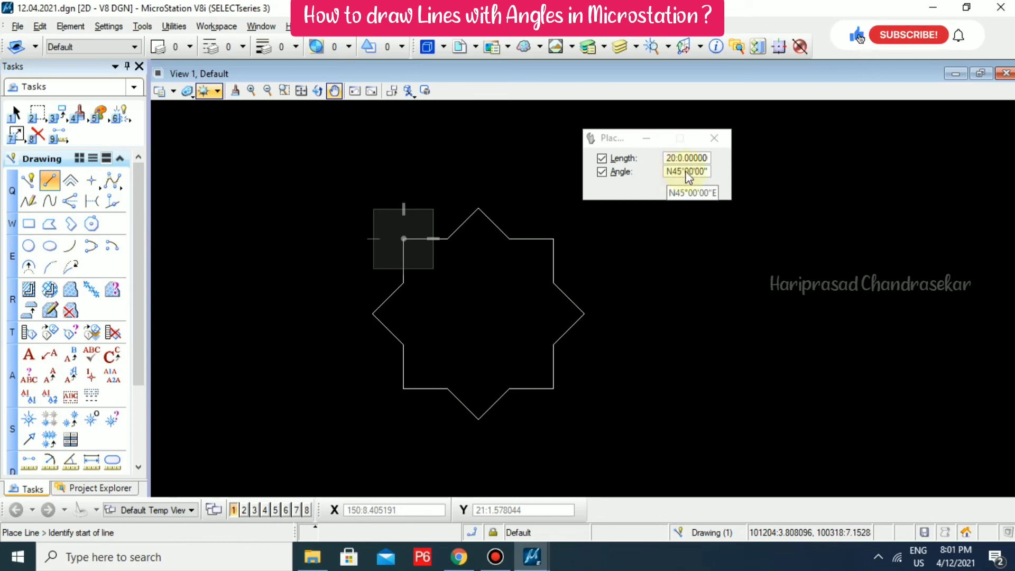
pyautogui.moveTo(707, 261); pyautogui.dragTo(564, 333, button='middle')
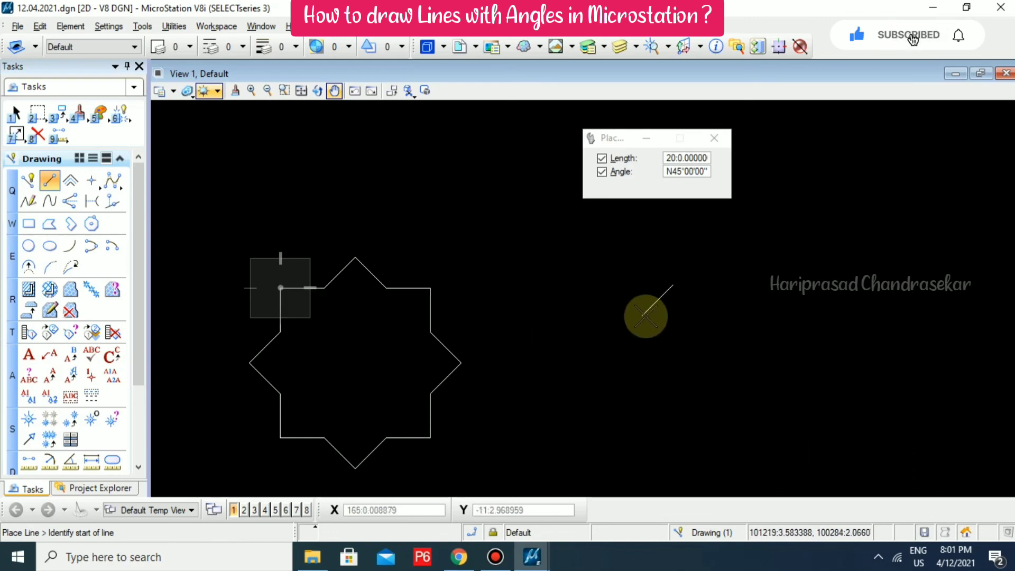
# - Place successive 20-unit octagon edges right of the star, stopping just short of the bottom
pyautogui.click(675, 277)
pyautogui.click(658, 227)
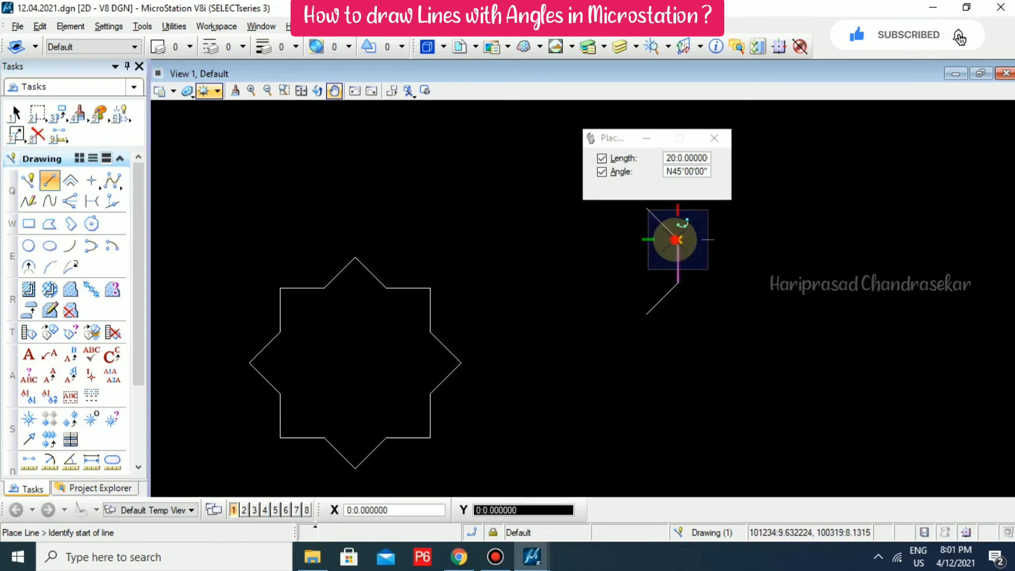
pyautogui.click(671, 233)
pyautogui.moveTo(602, 254); pyautogui.dragTo(585, 301, button='middle')
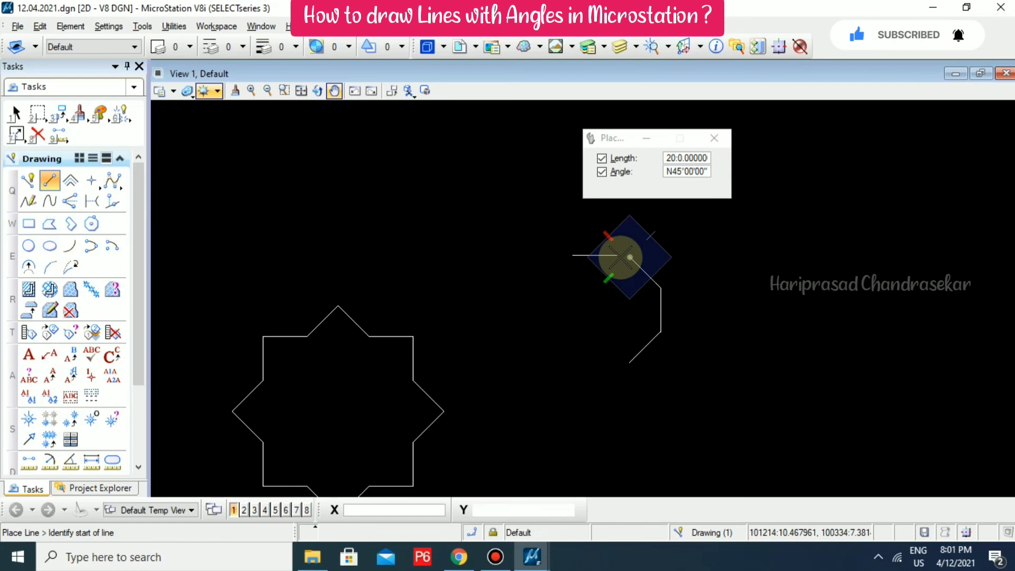
pyautogui.click(583, 263)
pyautogui.click(562, 293)
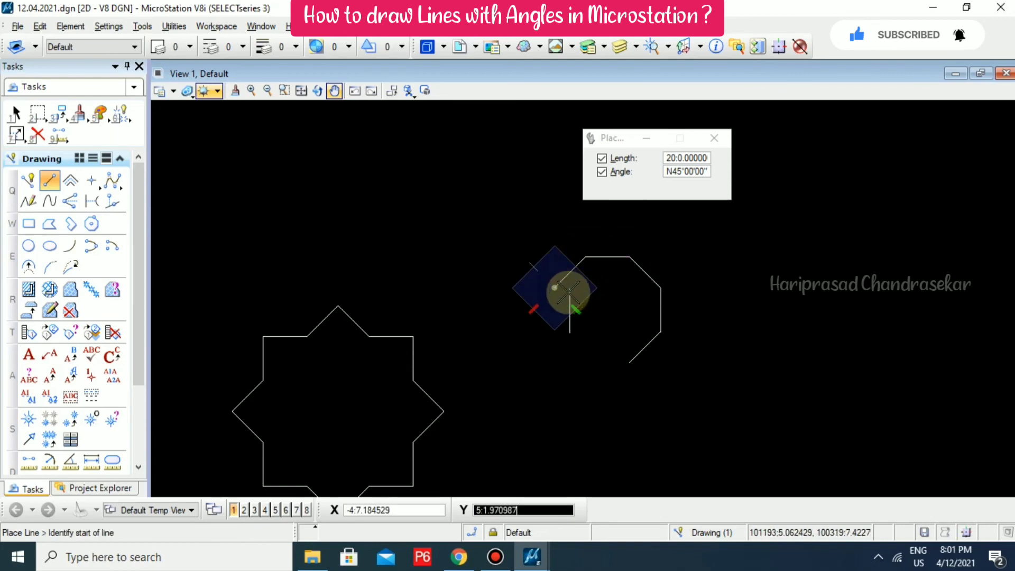
pyautogui.click(569, 346)
pyautogui.click(576, 353)
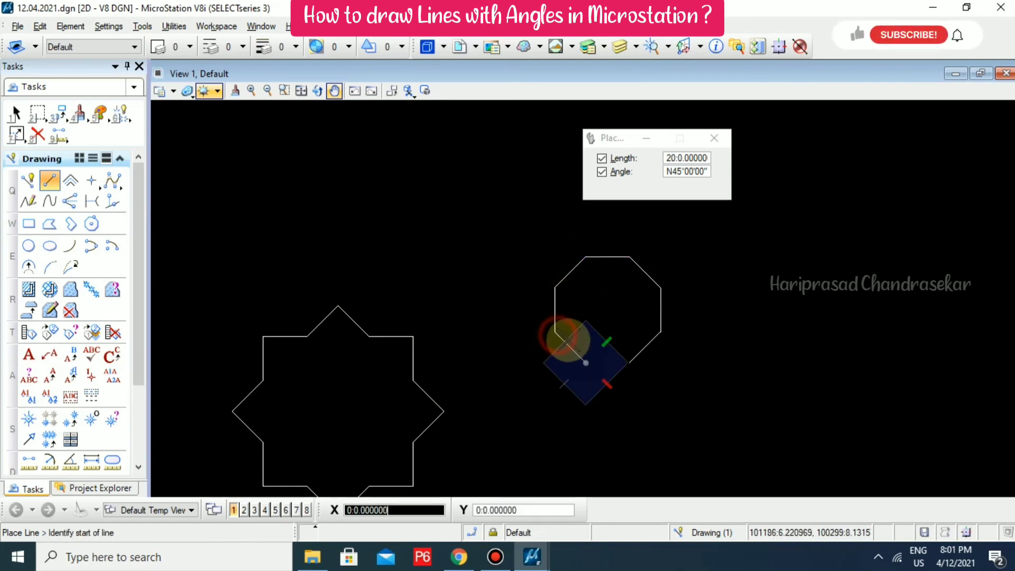
pyautogui.click(627, 367)
# - Delete the stray short line beneath the octagon
pyautogui.press('Escape')
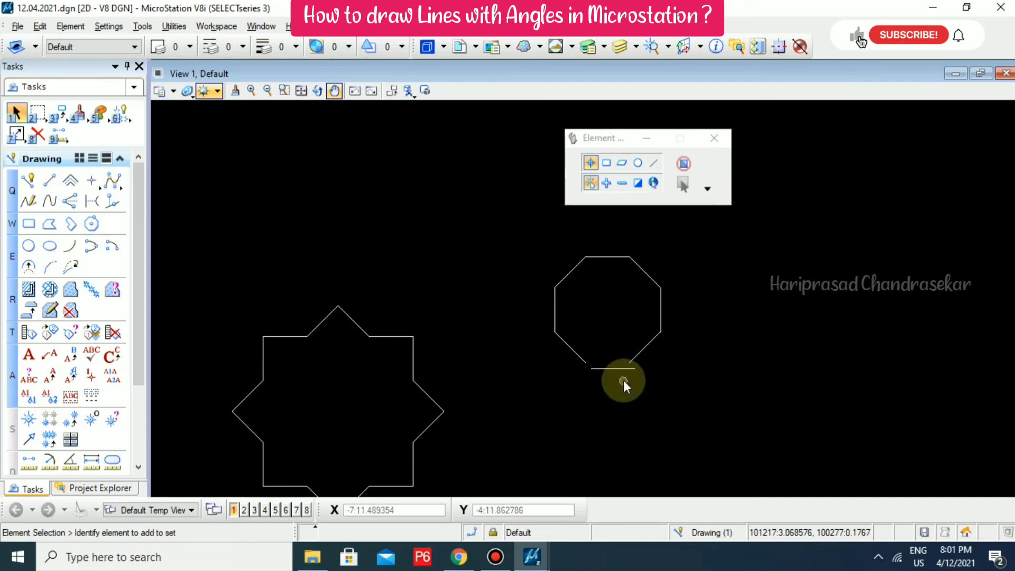
pyautogui.click(601, 367)
pyautogui.press('Delete')
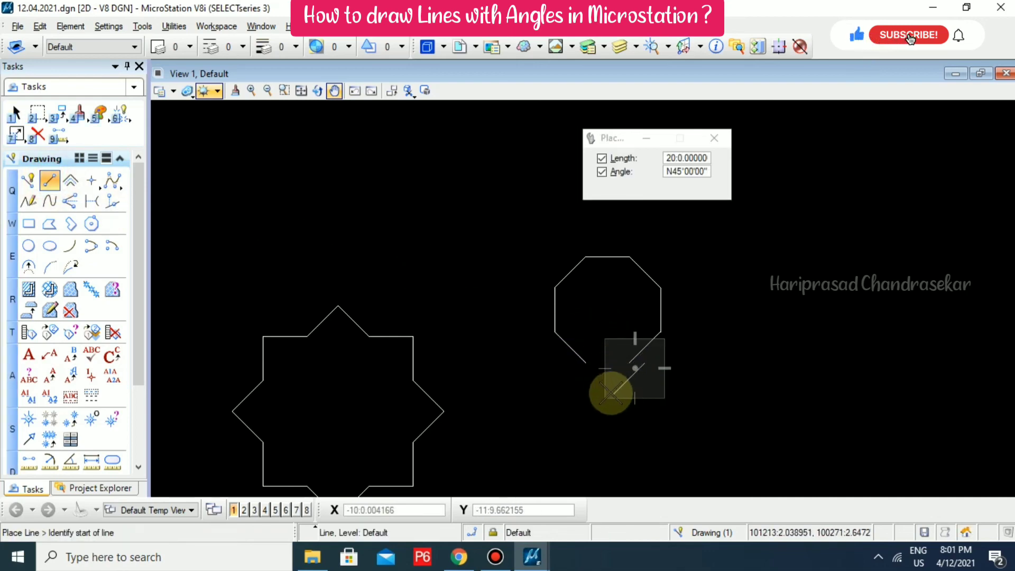
# - With length and angle locks off, draw the bottom edge closing the octagon and recenter both shapes
pyautogui.click(612, 183)
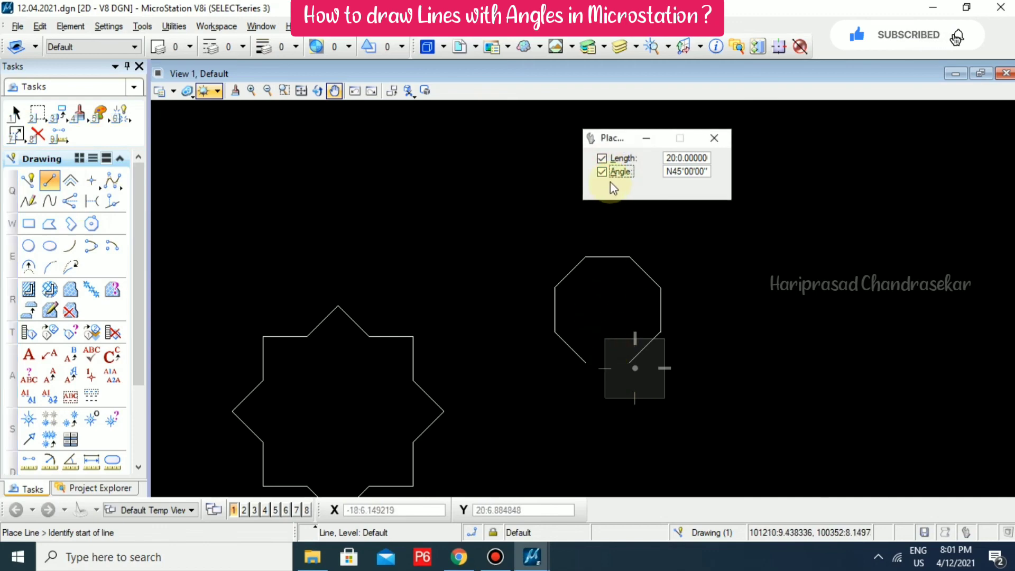
pyautogui.click(602, 172)
pyautogui.click(586, 363)
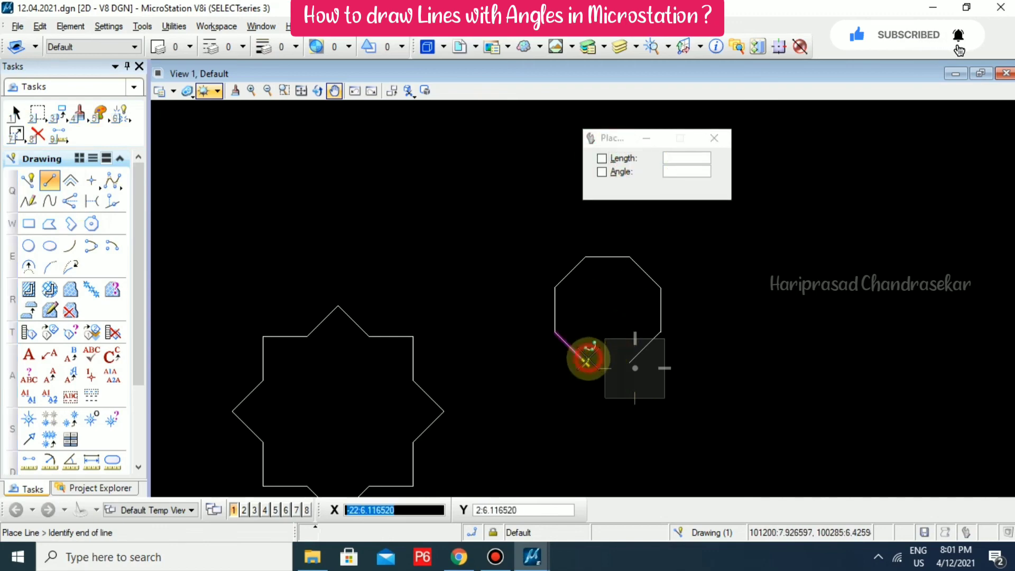
pyautogui.scroll(2, 628, 363)
pyautogui.click(634, 363)
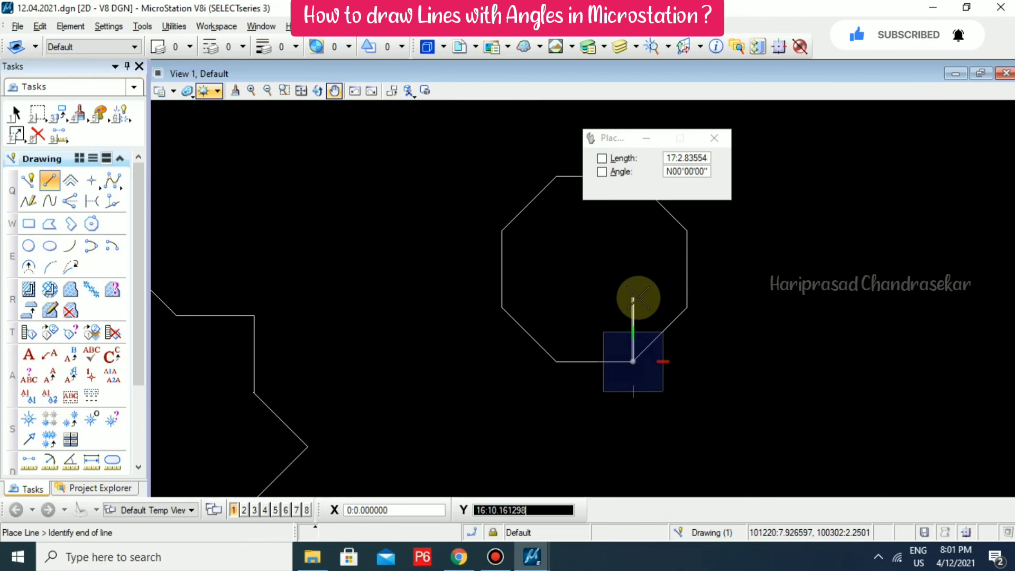
pyautogui.press('Escape')
pyautogui.scroll(-2, 687, 294)
pyautogui.moveTo(725, 279); pyautogui.dragTo(551, 288, button='middle')
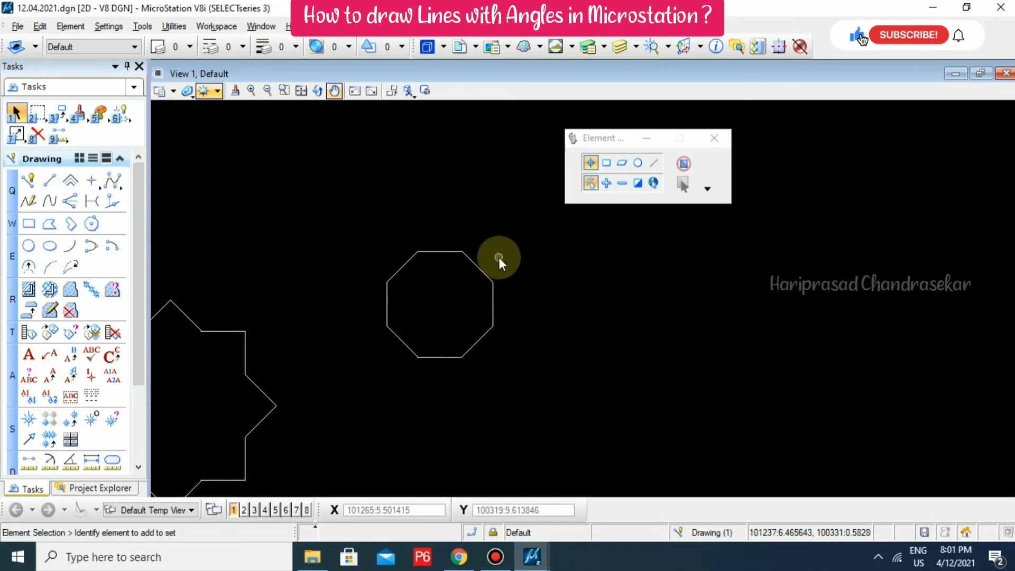
pyautogui.scroll(-2, 563, 255)
pyautogui.moveTo(442, 223); pyautogui.dragTo(558, 256, button='middle')
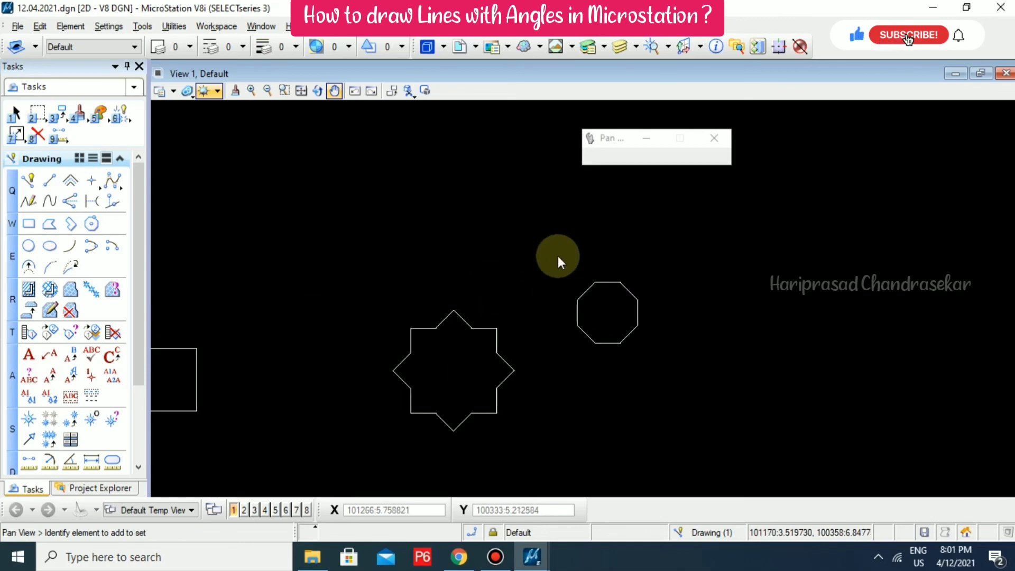